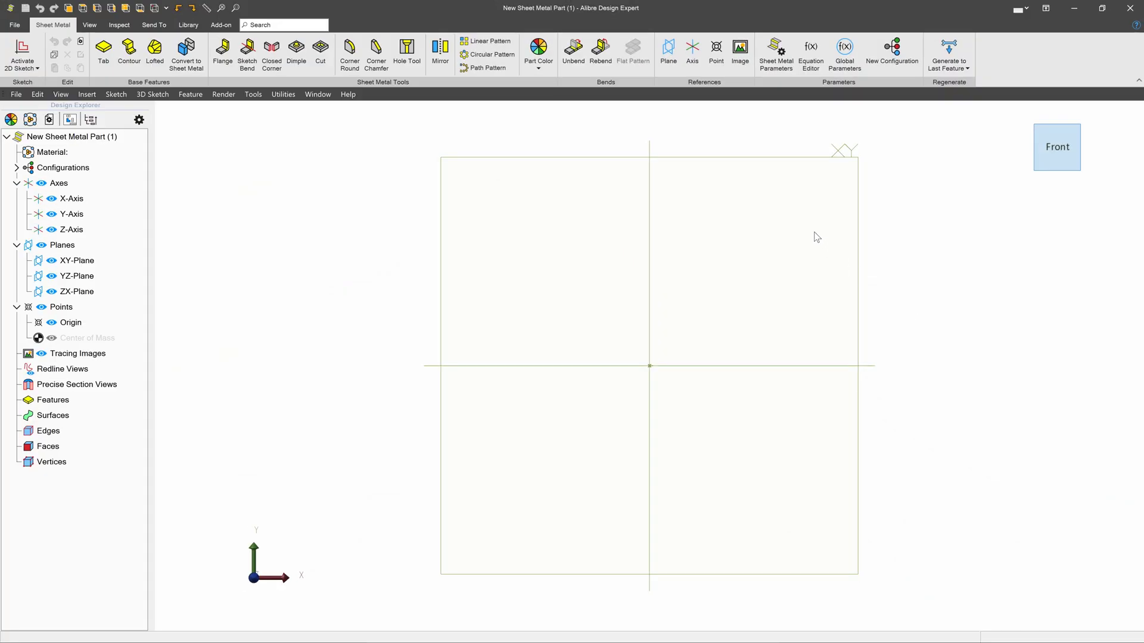
- Start a sketch on the ZX-Plane and draw the first centre-point arc from the origin
left_click(703, 365)
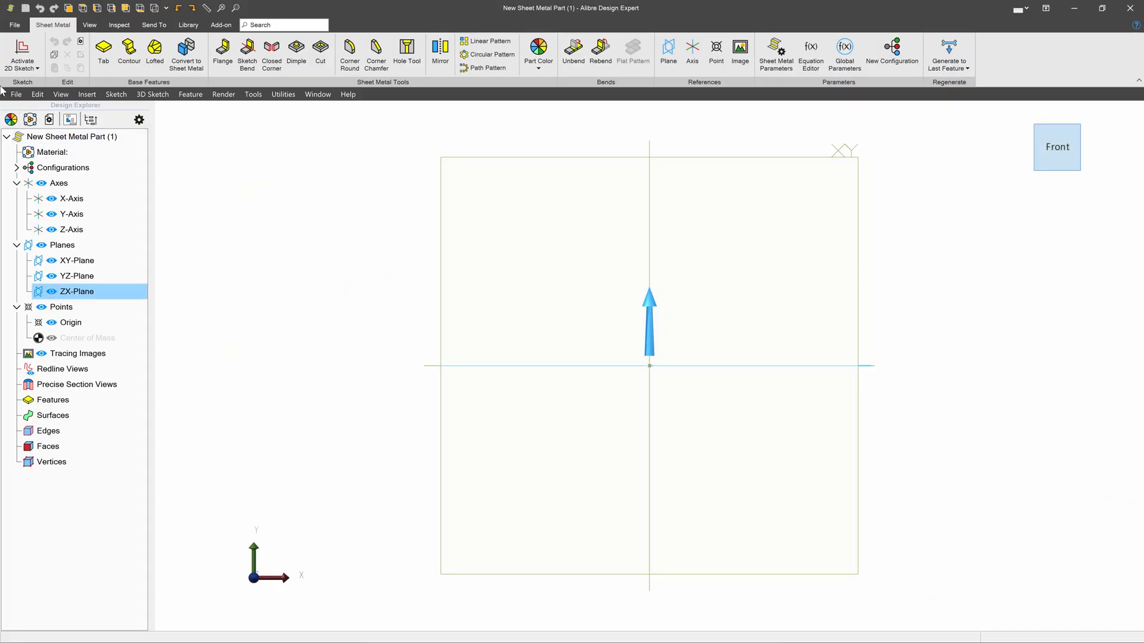
left_click(27, 53)
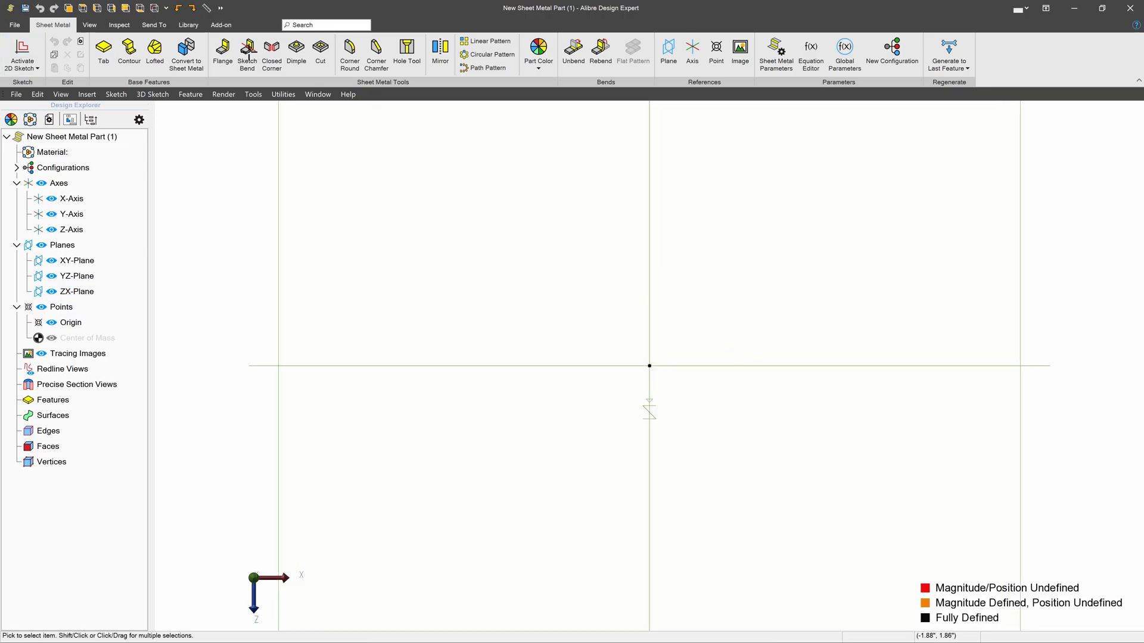
left_click(298, 51)
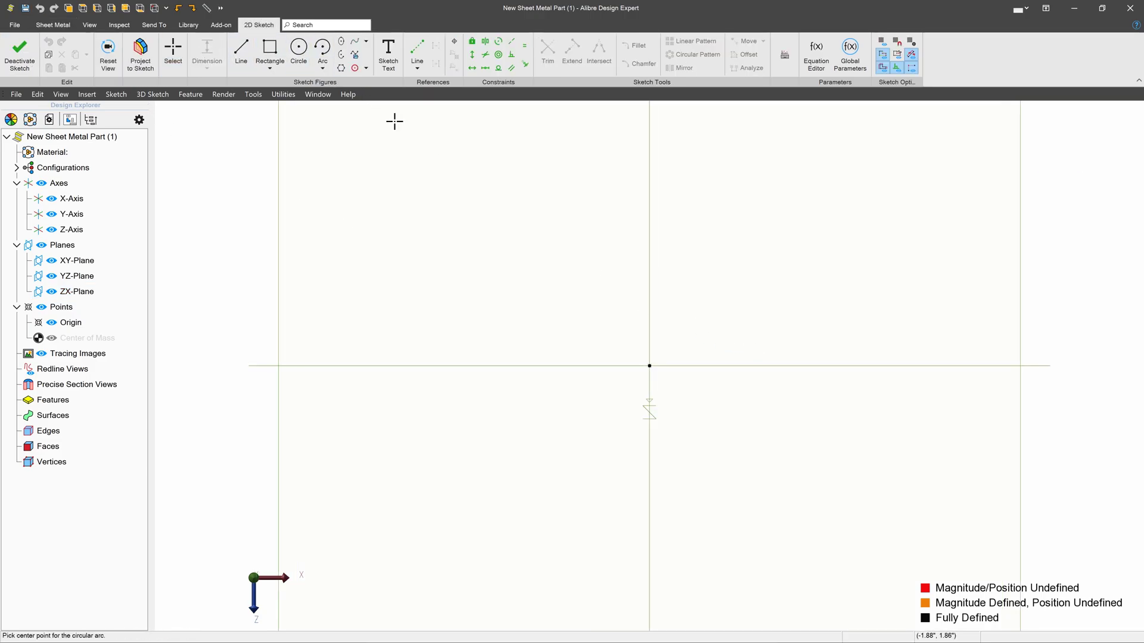
left_click(642, 144)
left_click(649, 366)
left_click(863, 152)
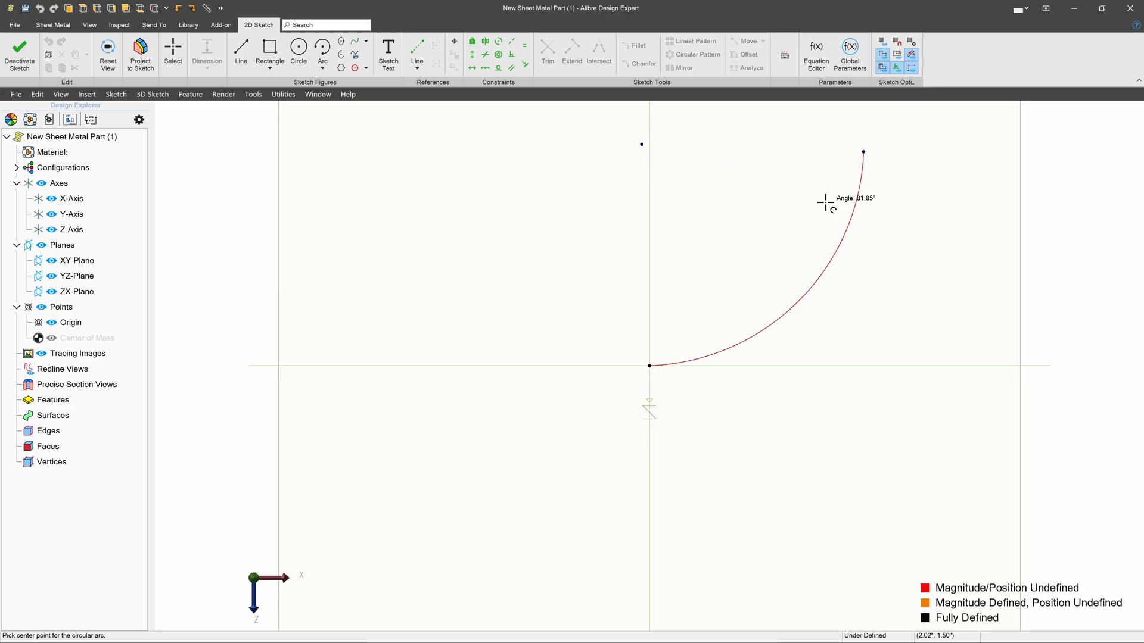
- Chain the second and third arcs onto the first to complete the S-curve
scroll(745, 292, "down", 5)
left_click(933, 225)
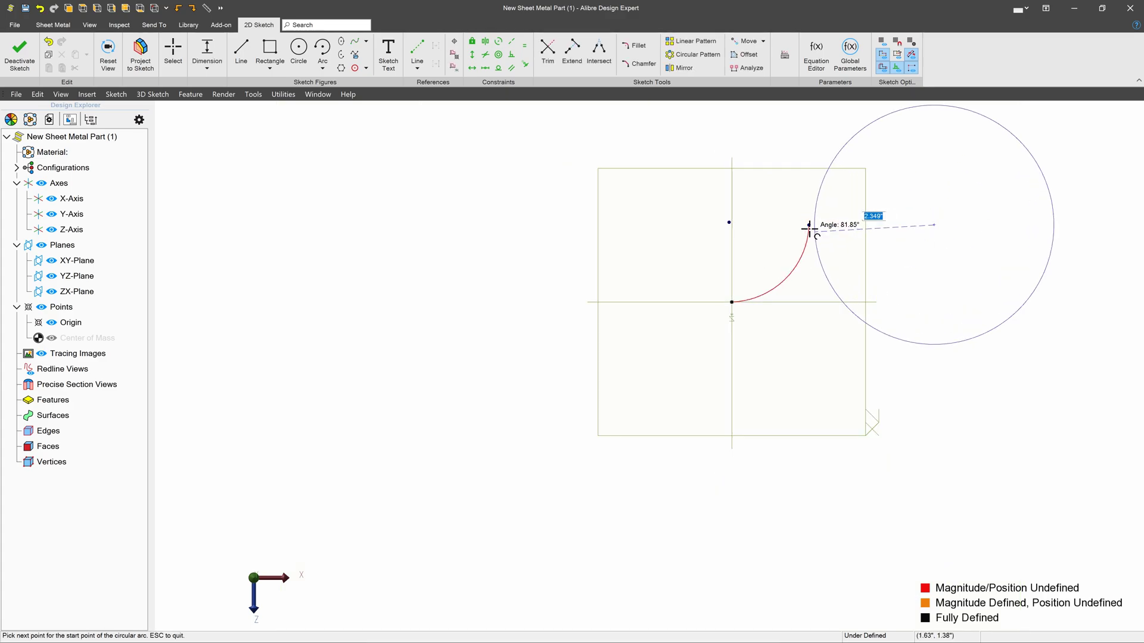
left_click(809, 225)
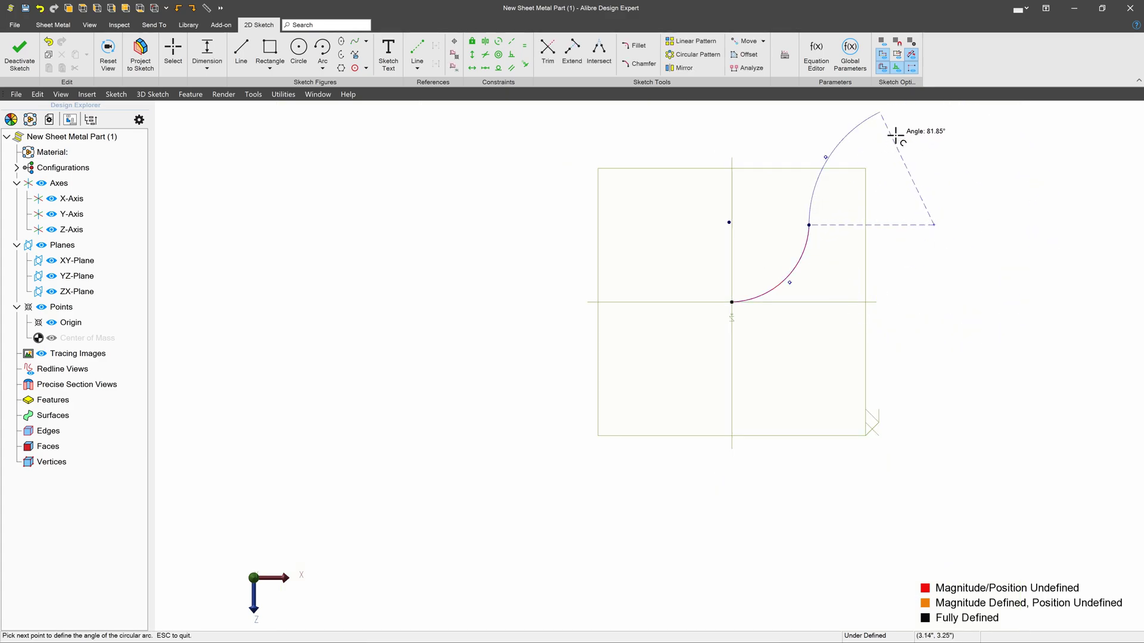
left_click(934, 125)
scroll(846, 250, "down", 3)
scroll(836, 229, "up", 1)
left_click(836, 224)
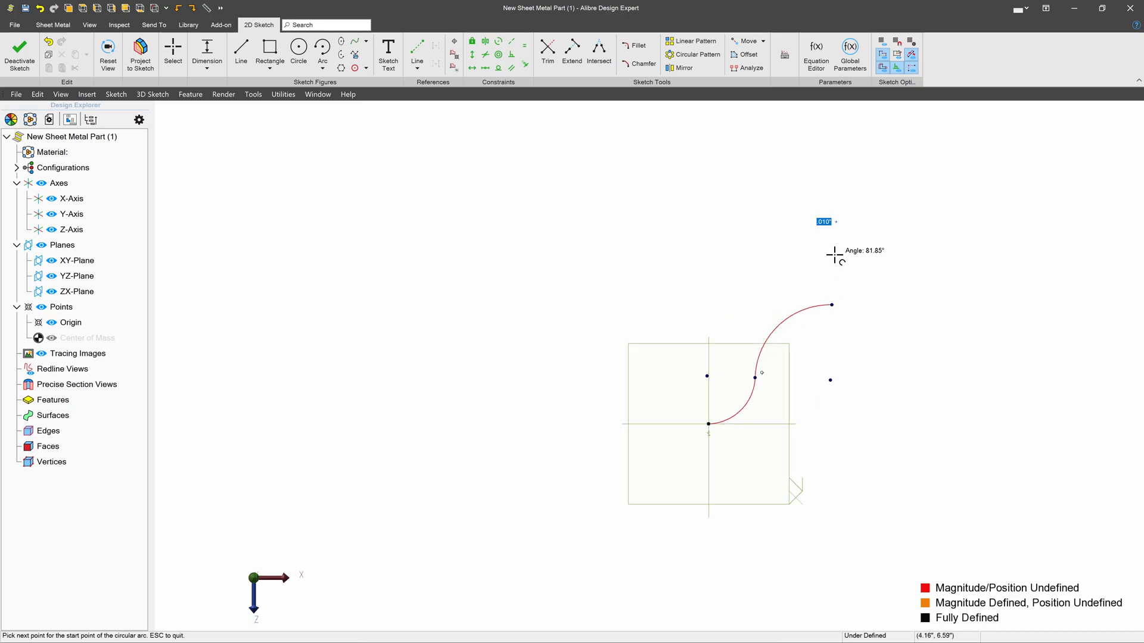
left_click(831, 304)
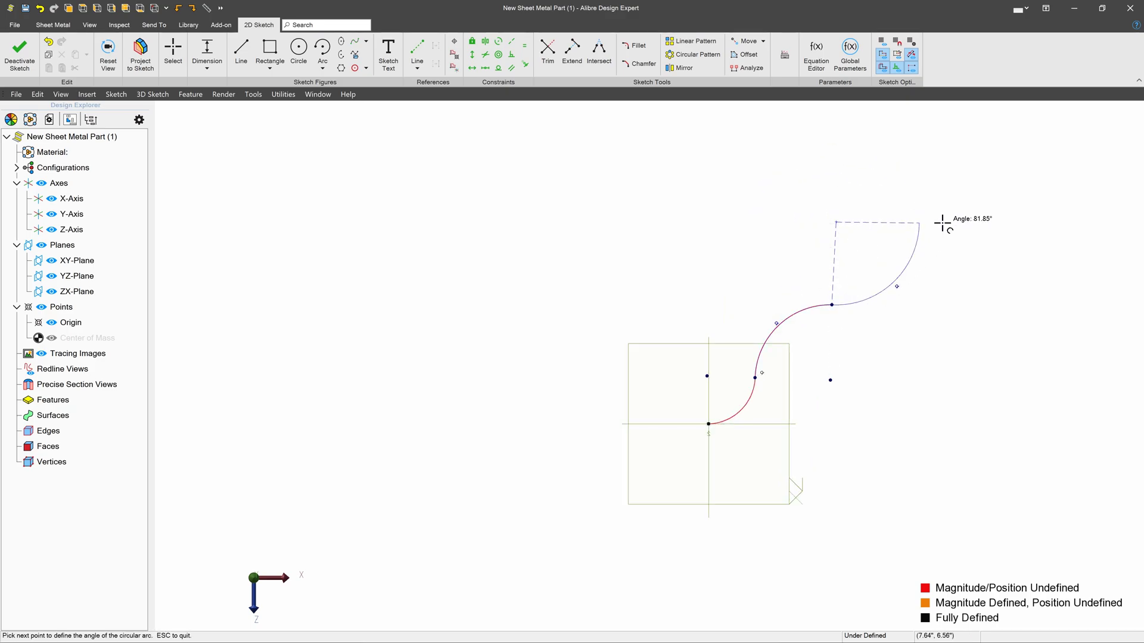
left_click(943, 223)
scroll(743, 323, "up", 1)
key("Escape")
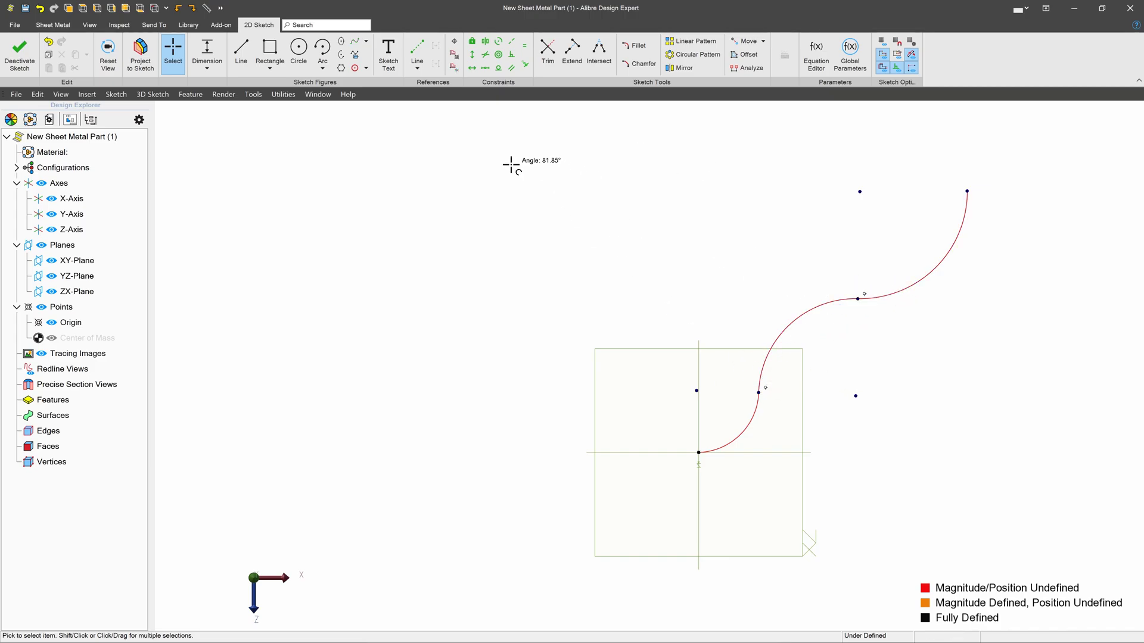
- Make the lower, middle and upper arcs equal in radius
left_click(751, 411)
left_click(798, 320)
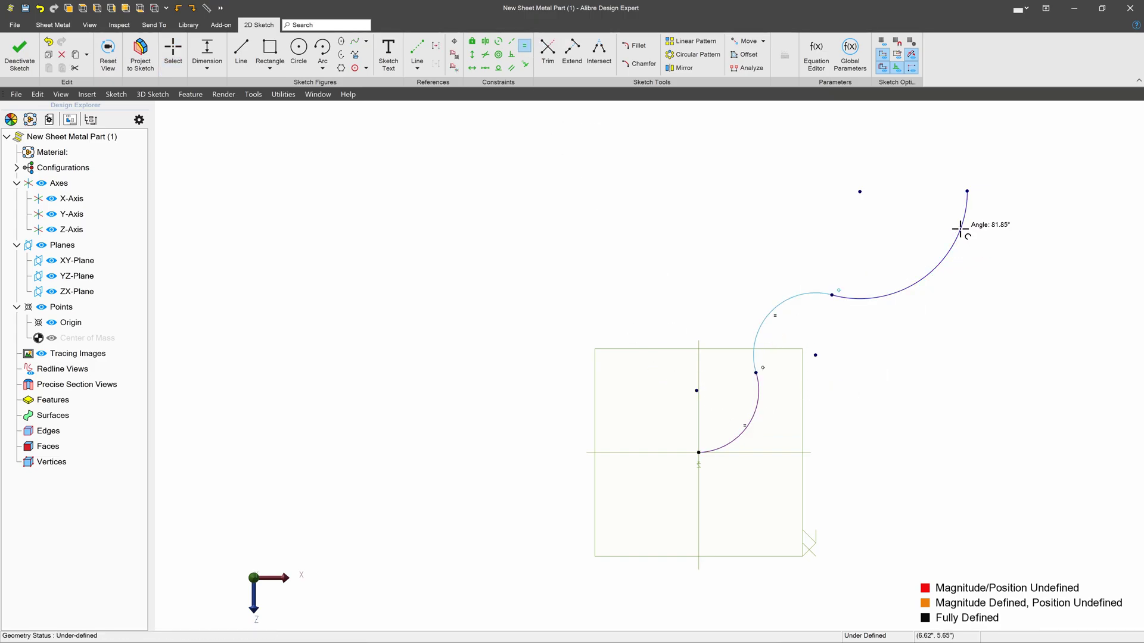
left_click(965, 224)
key("Escape")
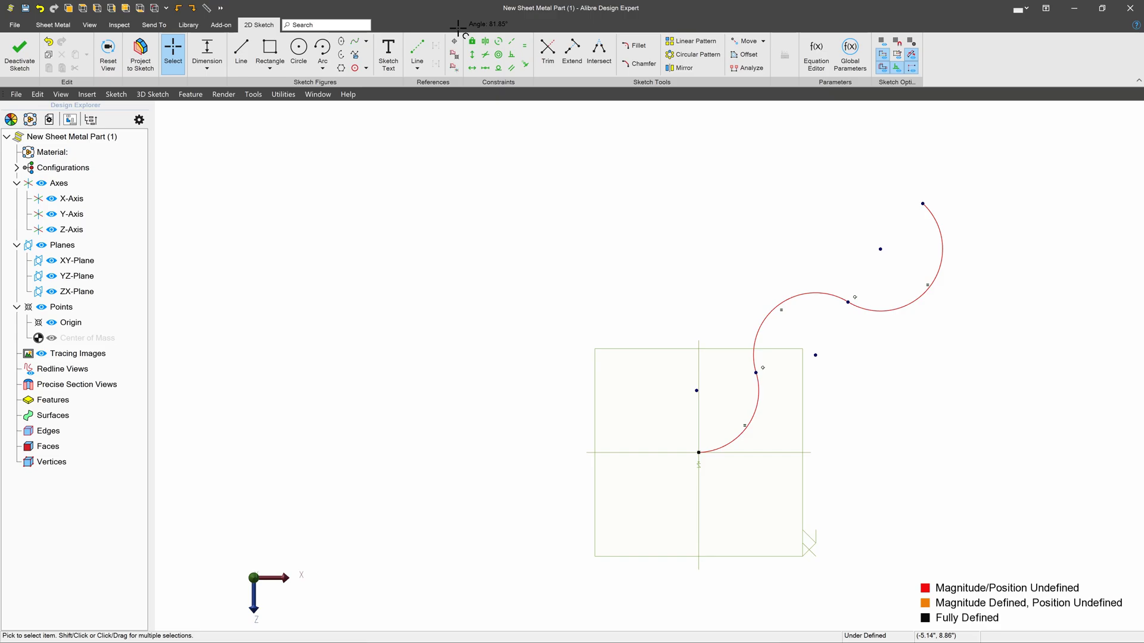
- Reshape the curve at the arc junction and snap its start onto the origin
left_click(472, 54)
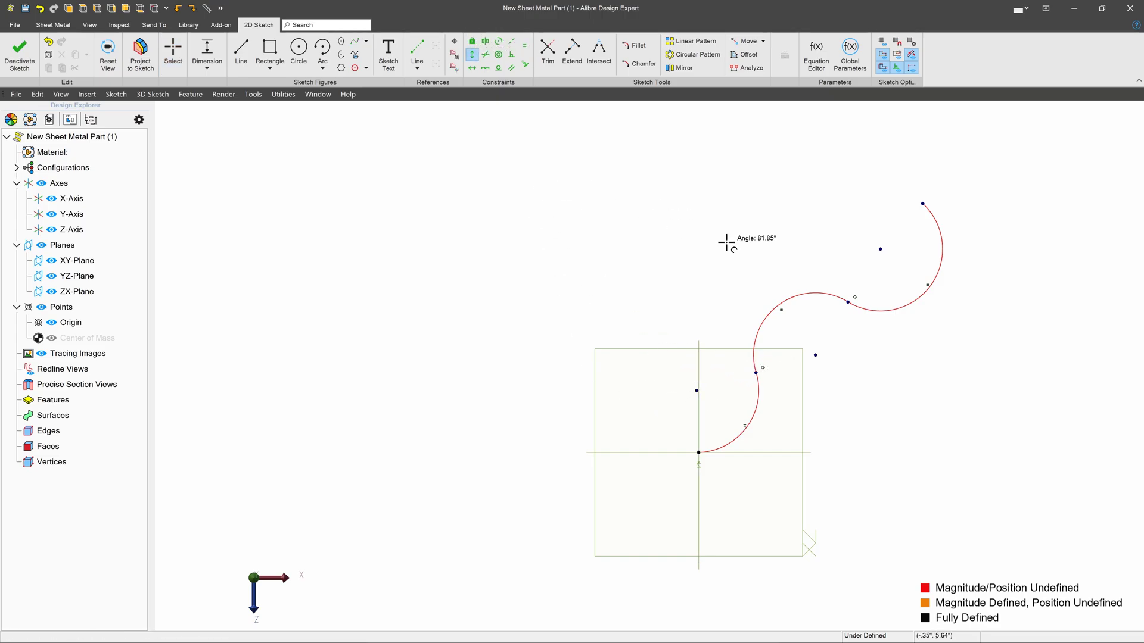
left_click(848, 302)
left_click_drag(850, 303, 815, 301)
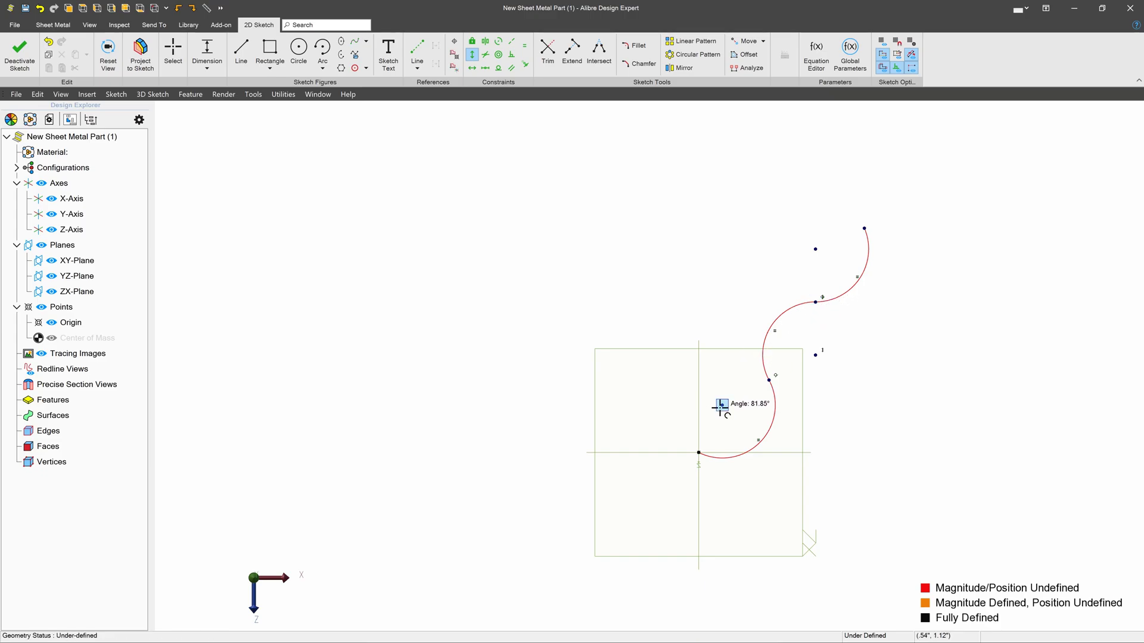
left_click_drag(695, 449, 659, 452)
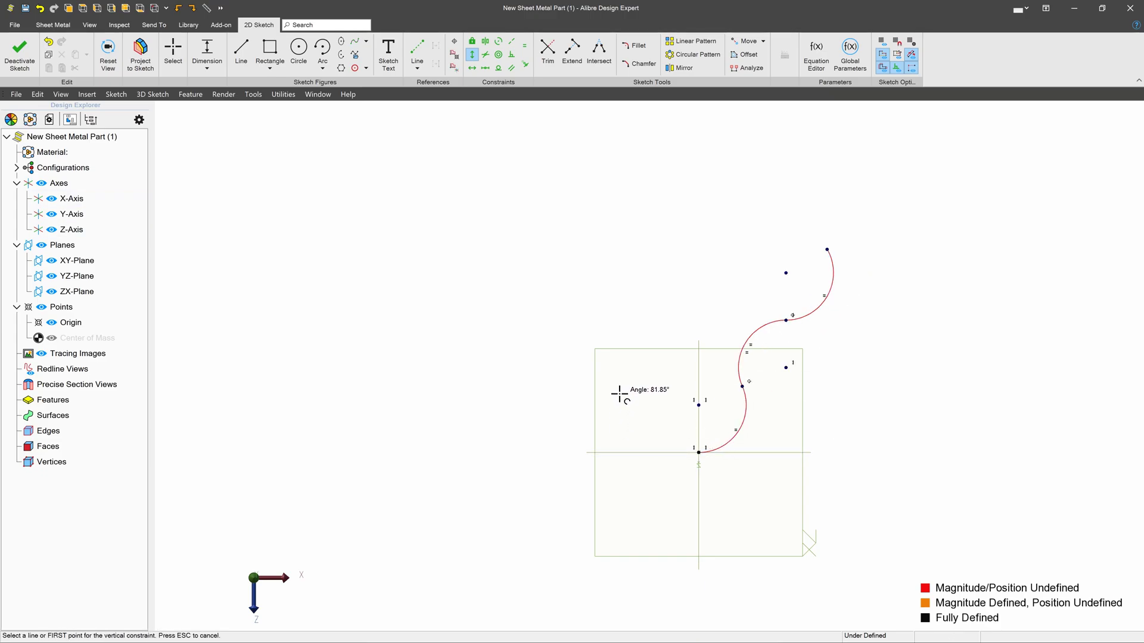
- Align the arc centres, and the upper endpoint with its centre, horizontally
left_click(472, 68)
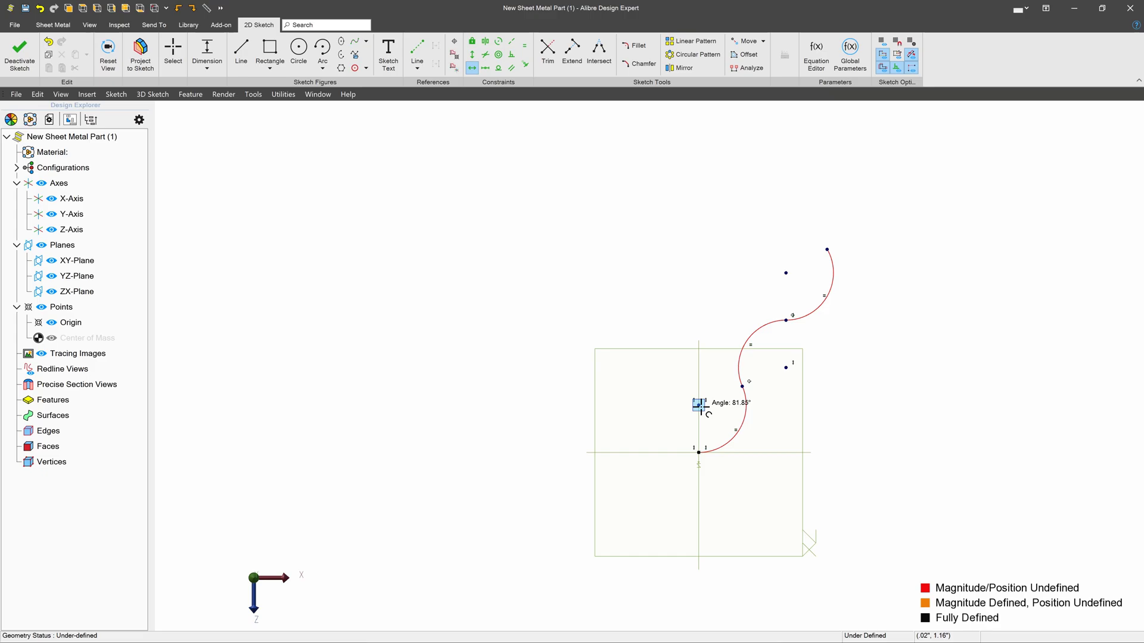
left_click(739, 388)
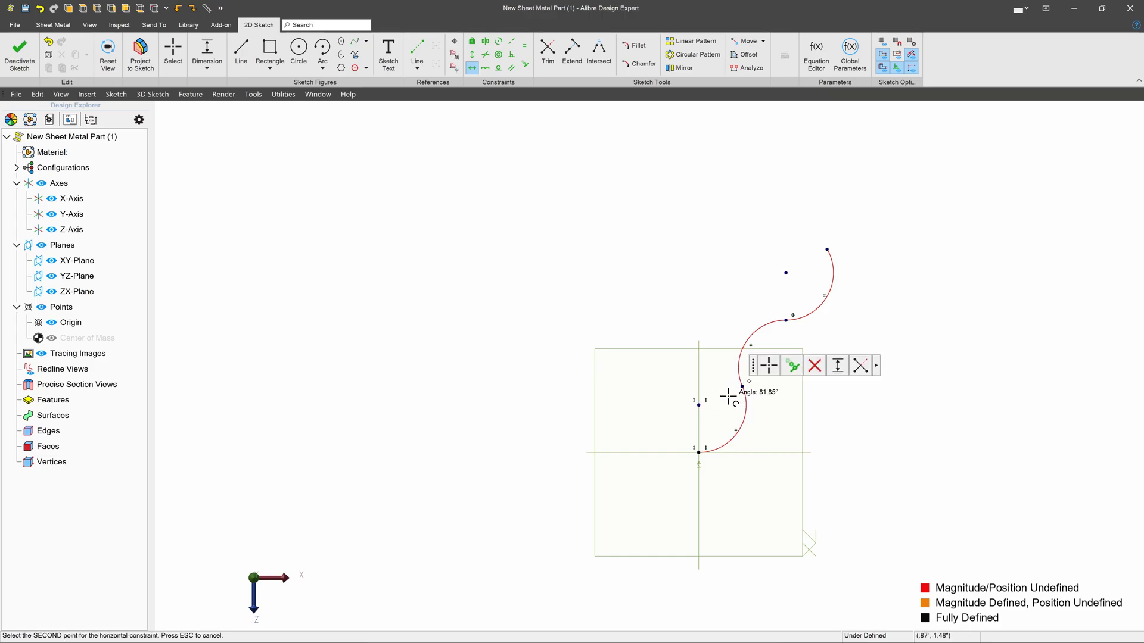
left_click(698, 405)
left_click(792, 310)
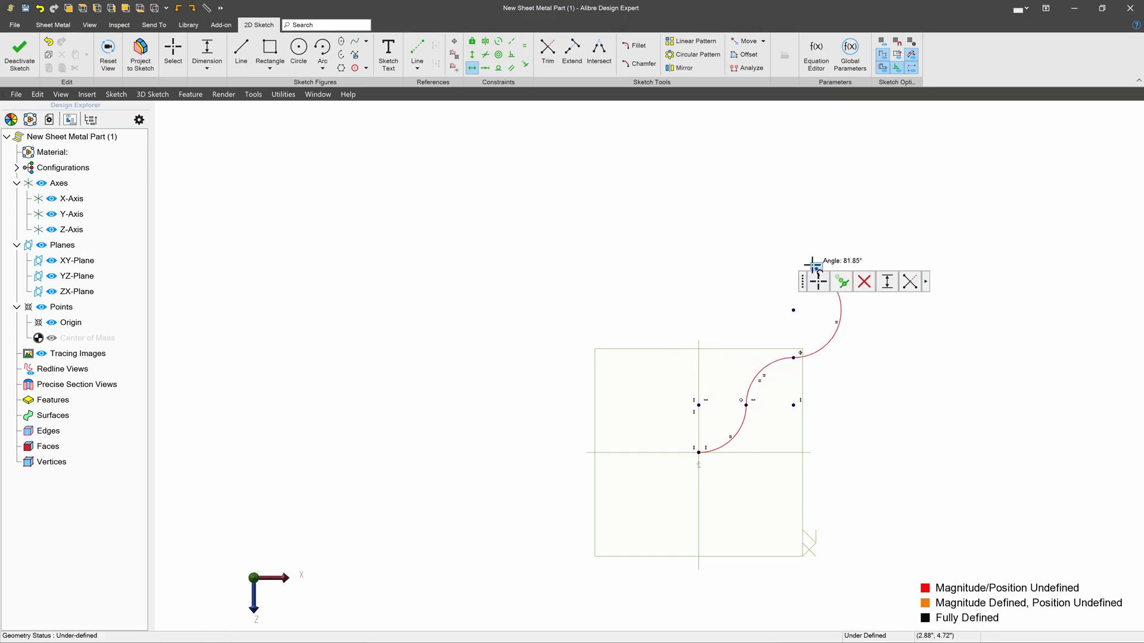
left_click(816, 269)
key("Escape")
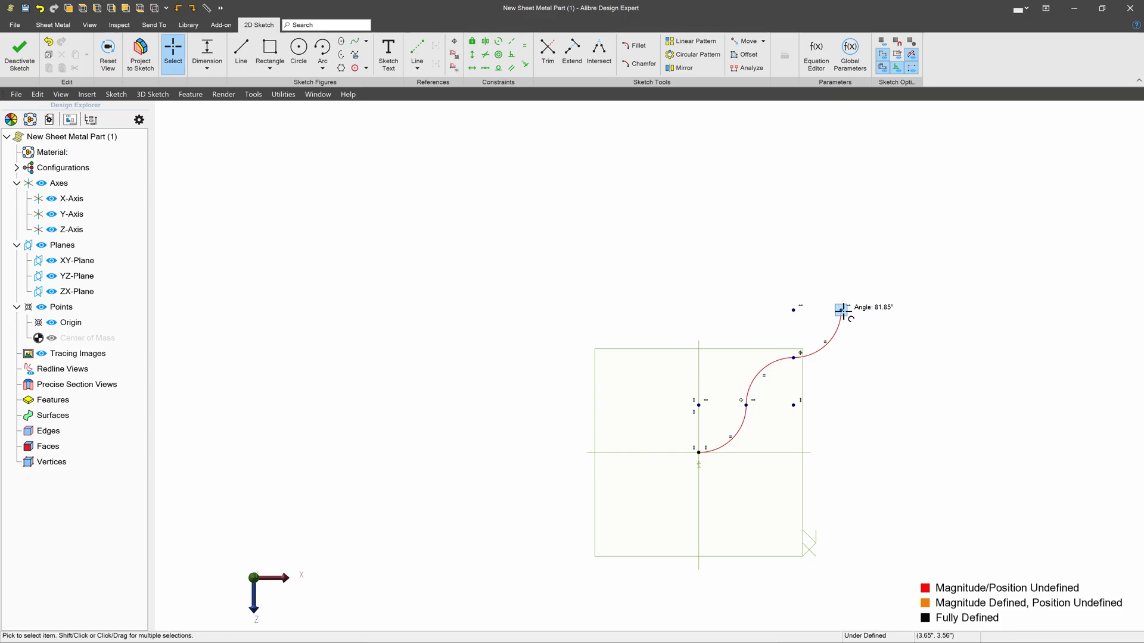
mouse_move(842, 310)
left_mouse_down()
mouse_move(929, 235)
mouse_move(798, 334)
mouse_move(931, 238)
mouse_move(917, 262)
mouse_move(930, 217)
left_mouse_up()
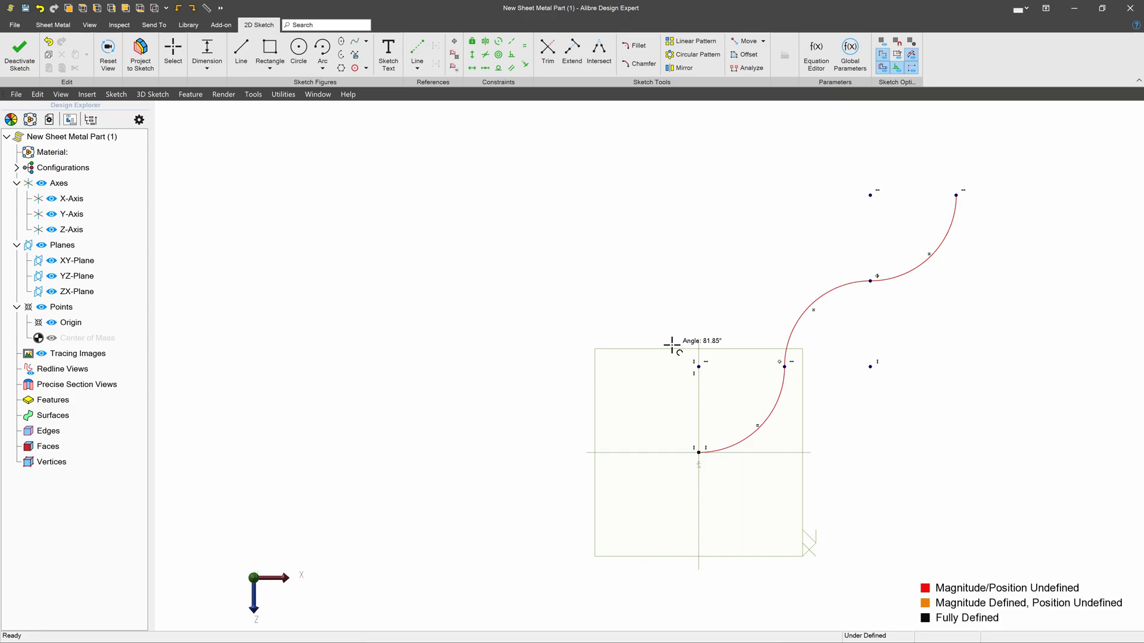
- Dimension the arc radius to 5.000"
left_click(752, 401)
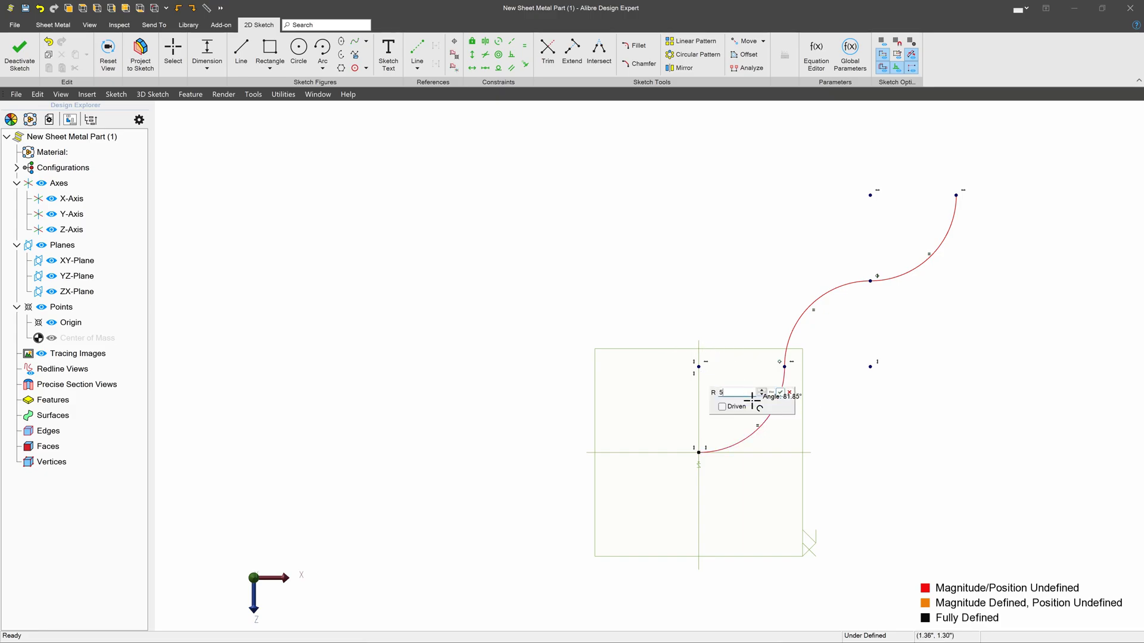
key("Return")
scroll(673, 451, "down", 4)
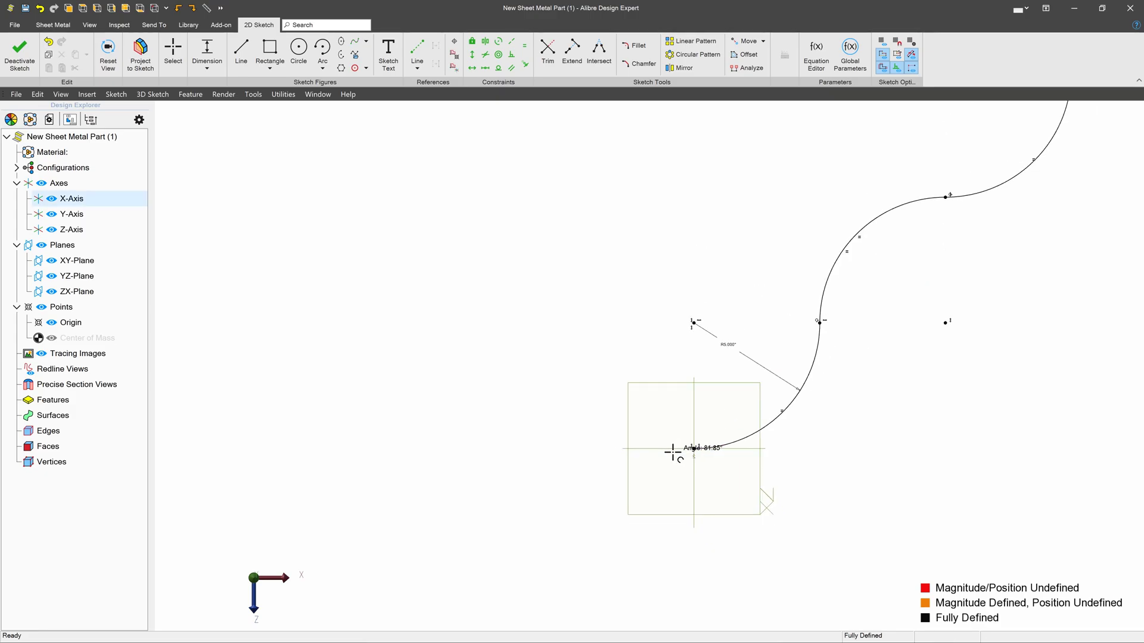
- Offset all three arcs by .500" to form a parallel copy
left_click(746, 54)
left_click(860, 297)
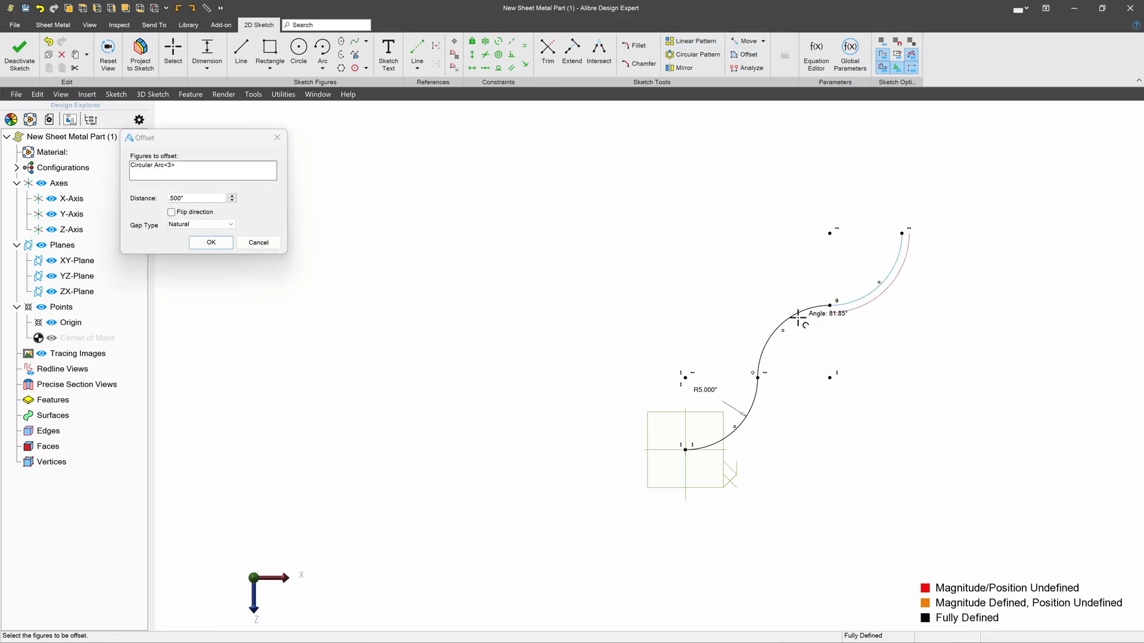
left_click(790, 318)
left_click(752, 398)
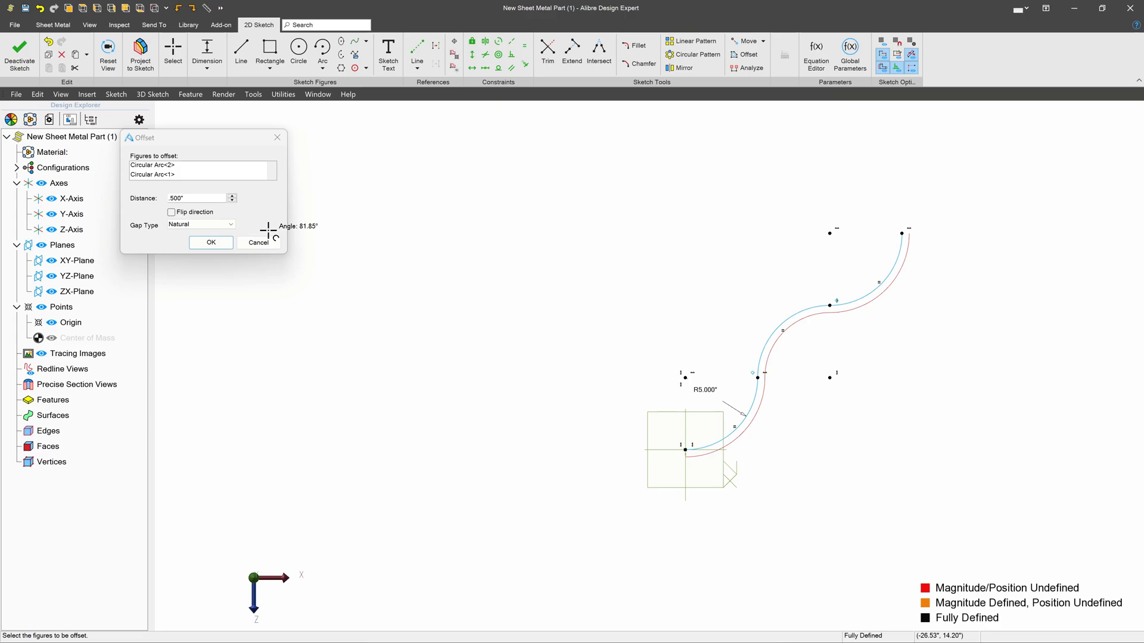
left_click(211, 243)
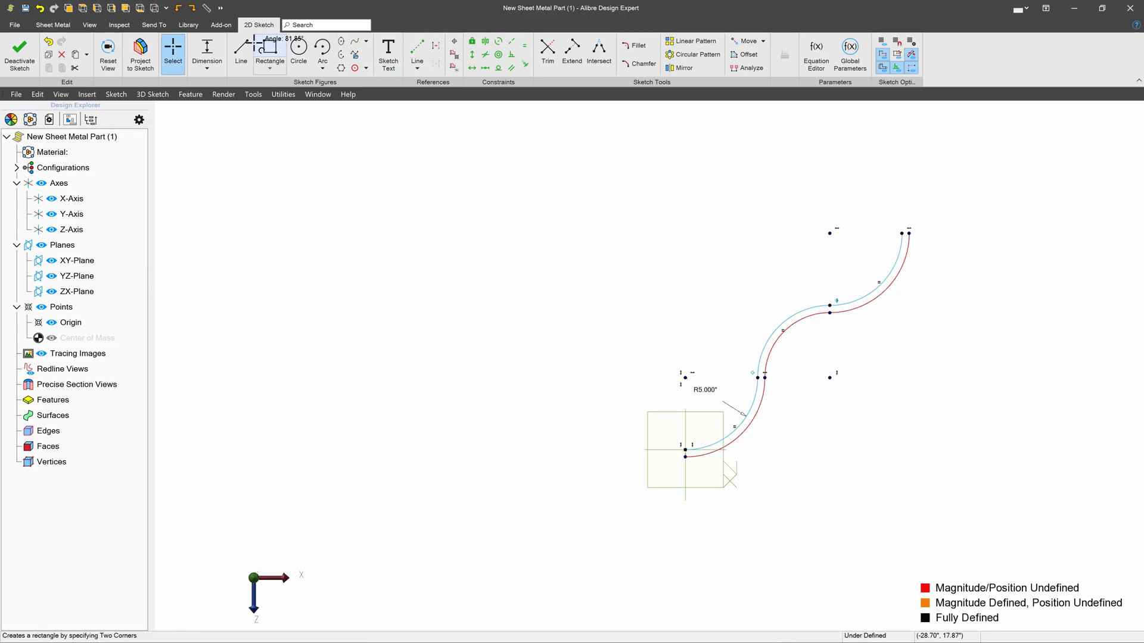
- Draw lines capping the ends between the curve and its offset
left_click(241, 54)
scroll(697, 459, "up", 3)
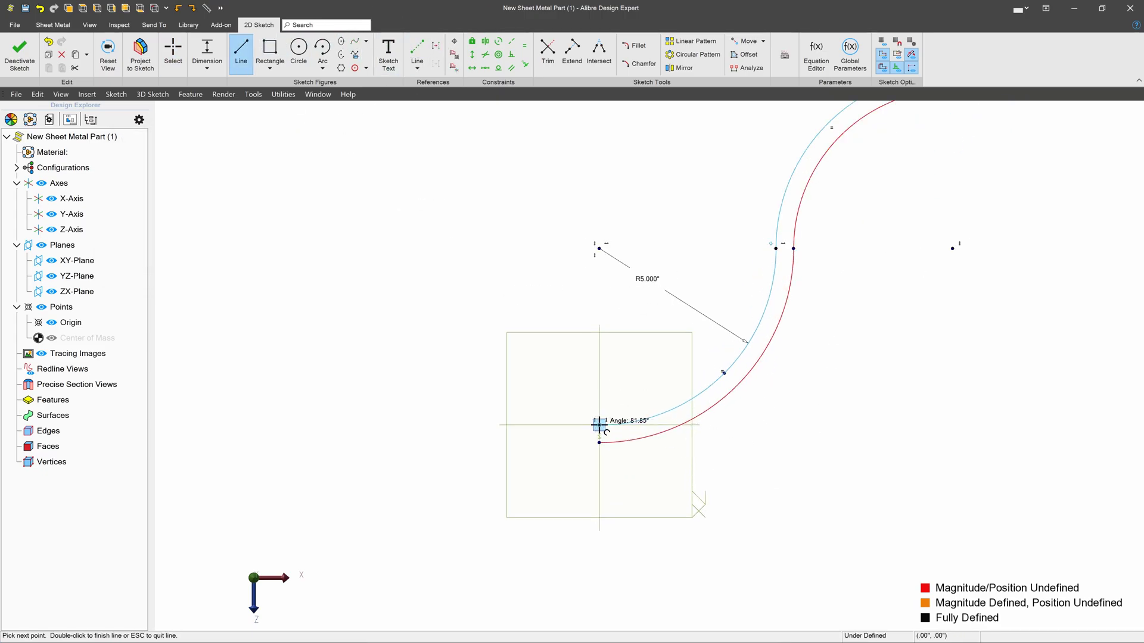
key("Escape")
scroll(727, 324, "down", 3)
scroll(644, 386, "up", 2)
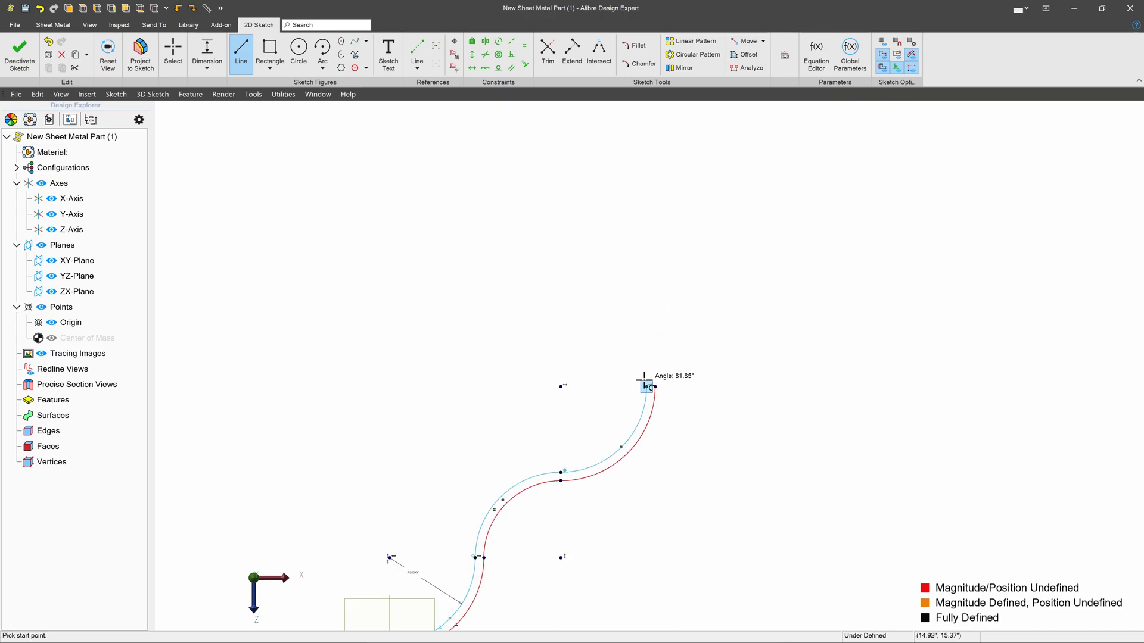
scroll(784, 355, "down", 3)
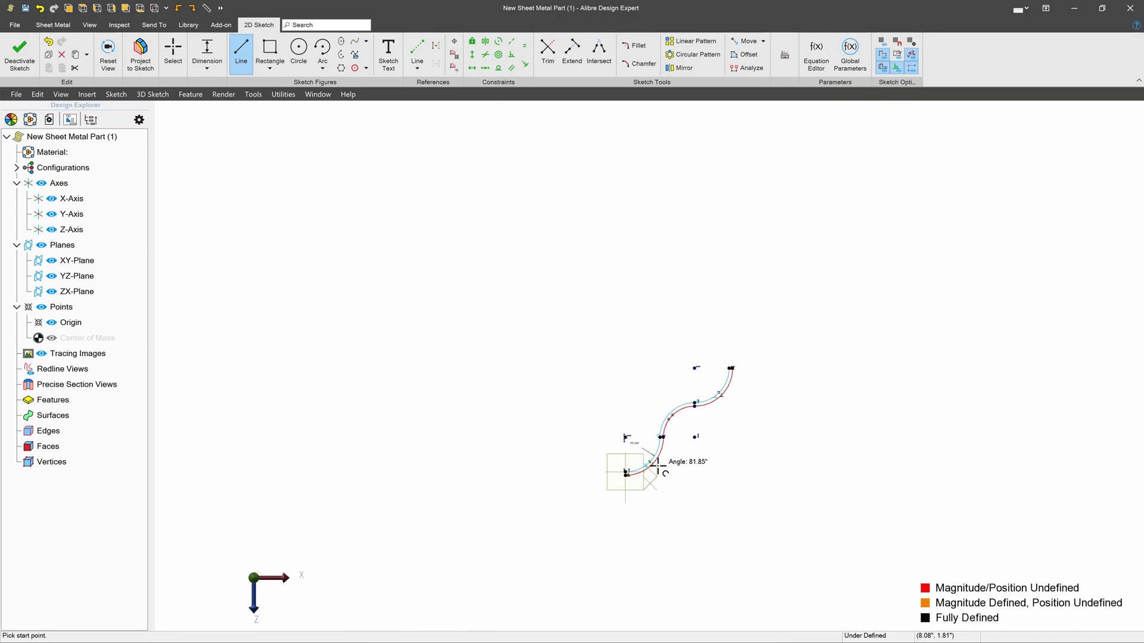
scroll(657, 466, "up", 3)
key("Escape")
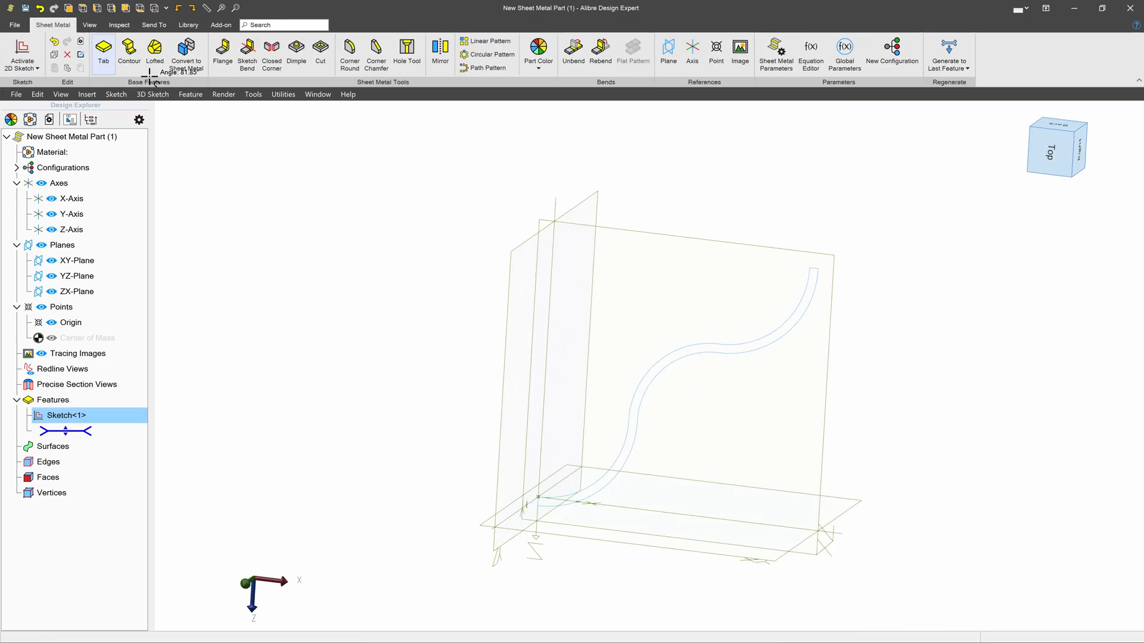
- Create Tab<1> from the S-shaped sketch, view it isometrically, and start a new sketch
left_click(705, 256)
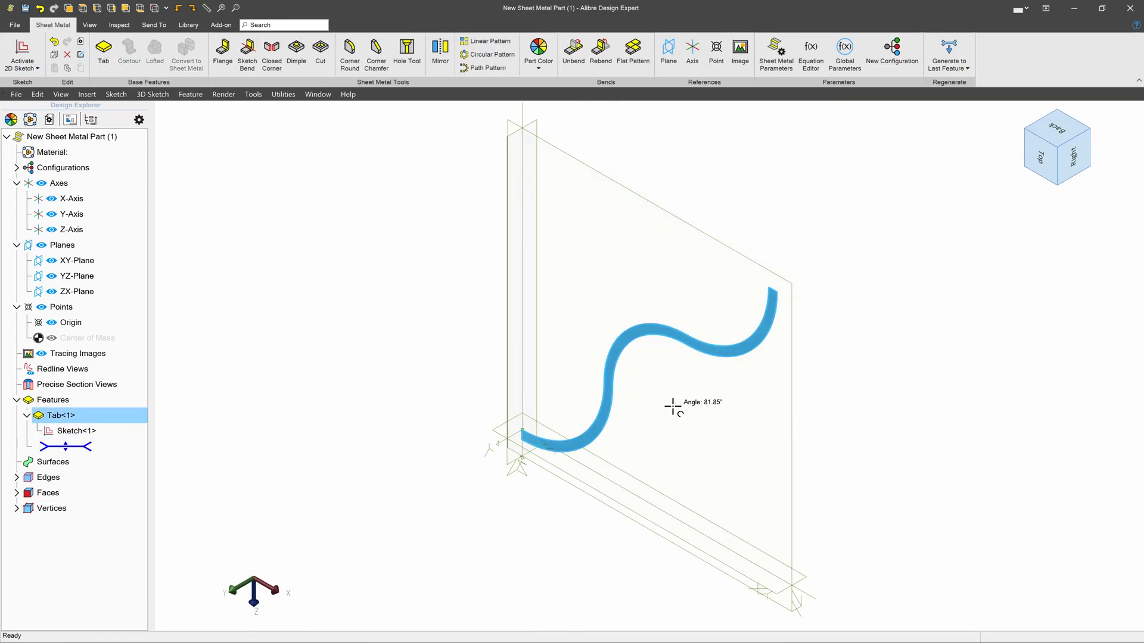
left_click(1054, 179)
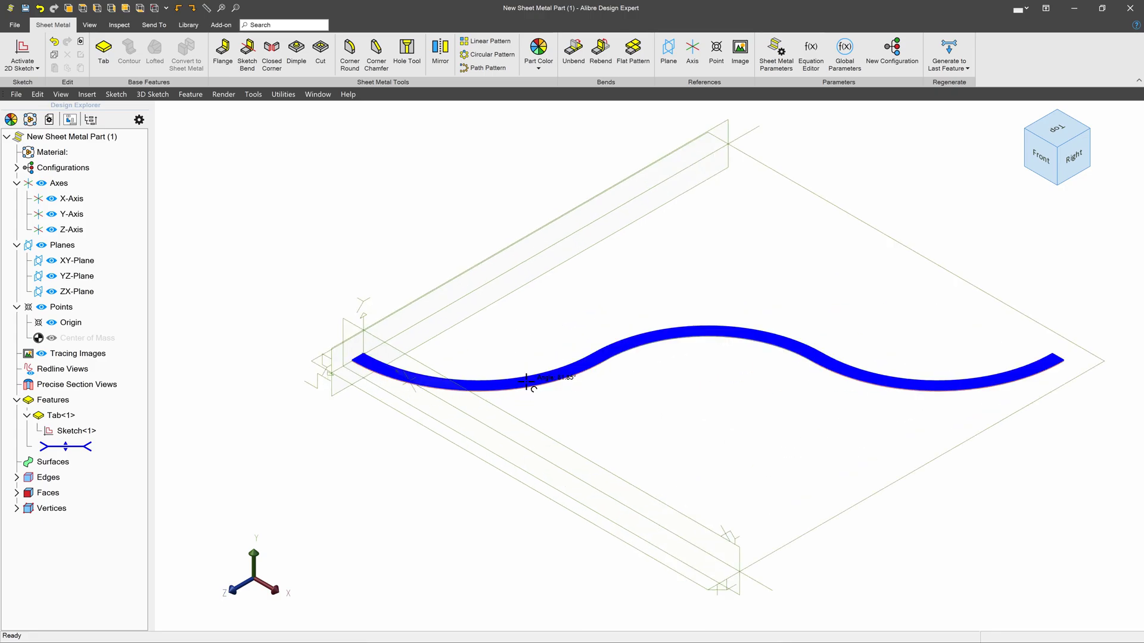
left_click(10, 45)
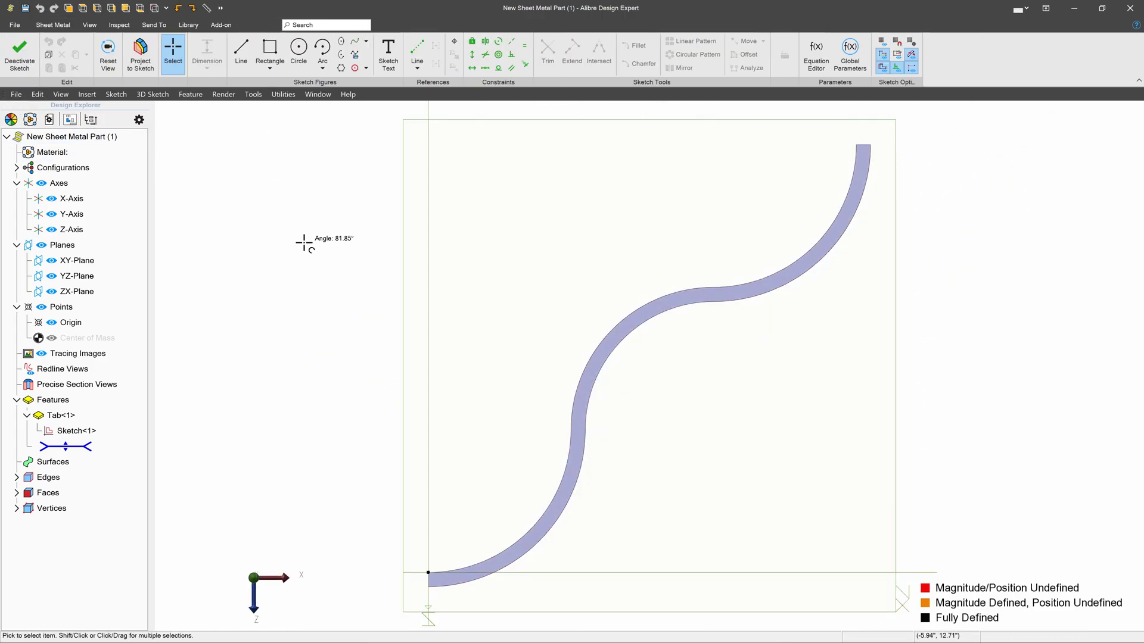
- Draw a horizontal line across the middle of the S-strip and finish Sketch<2>
left_click(242, 51)
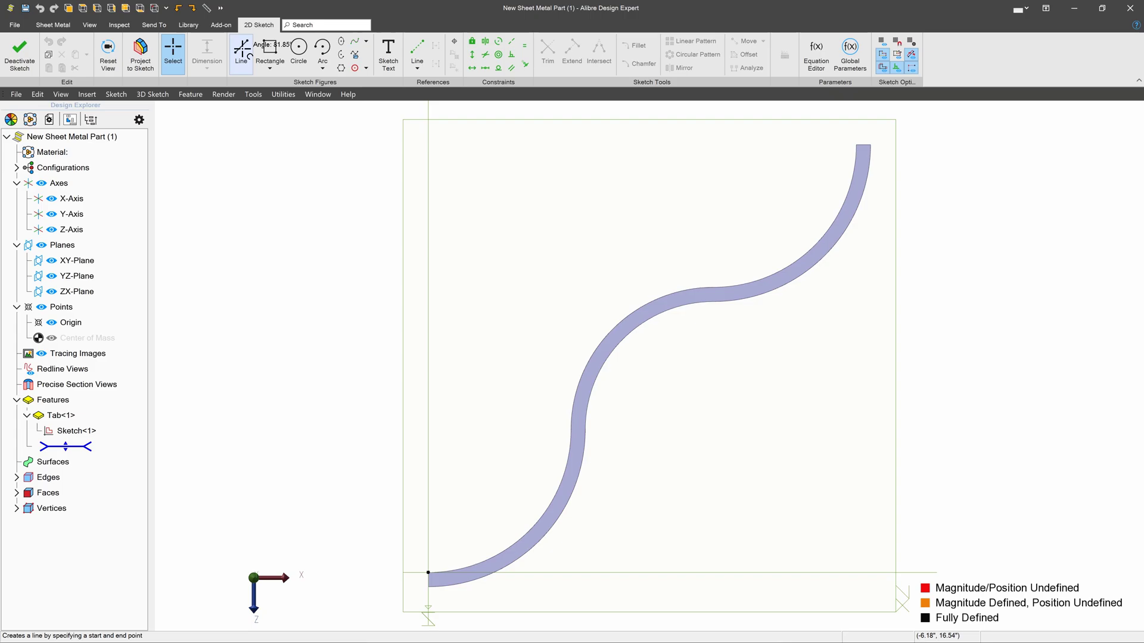
left_click(404, 441)
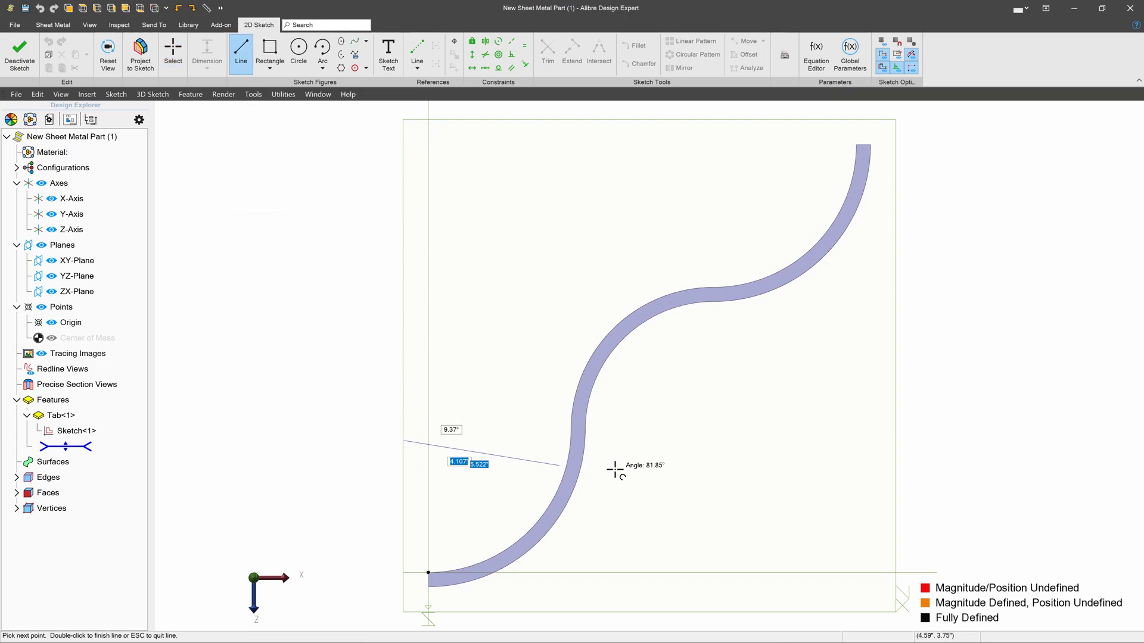
left_click(696, 440)
key("Escape")
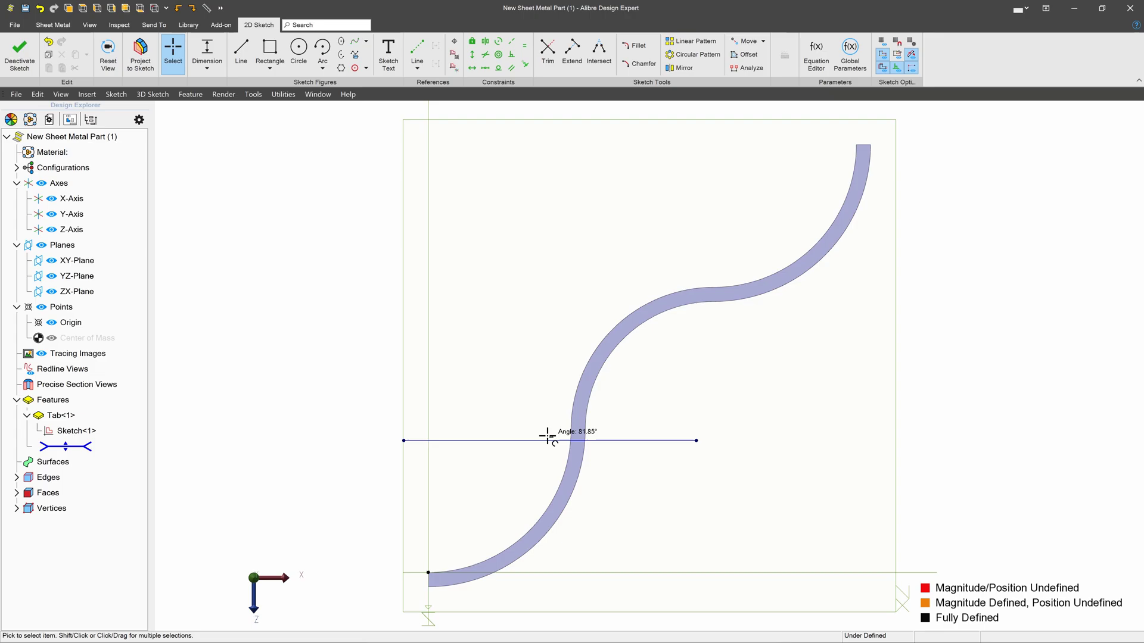
left_click(19, 52)
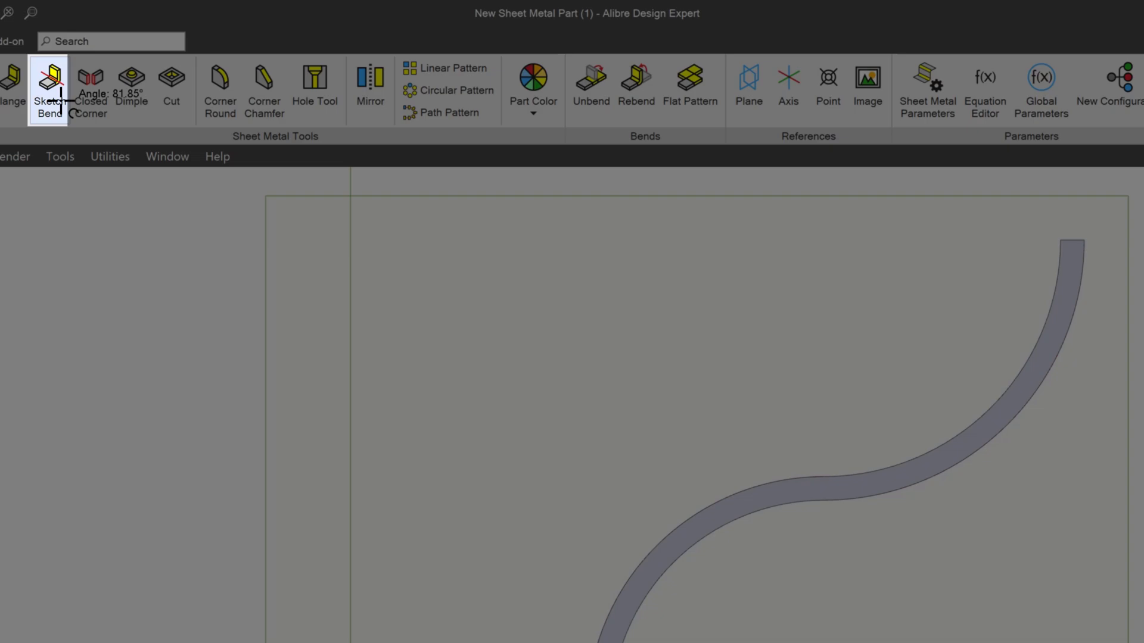
- Bend the strip 90° along the horizontal line with Reverse Tab checked
left_click(248, 55)
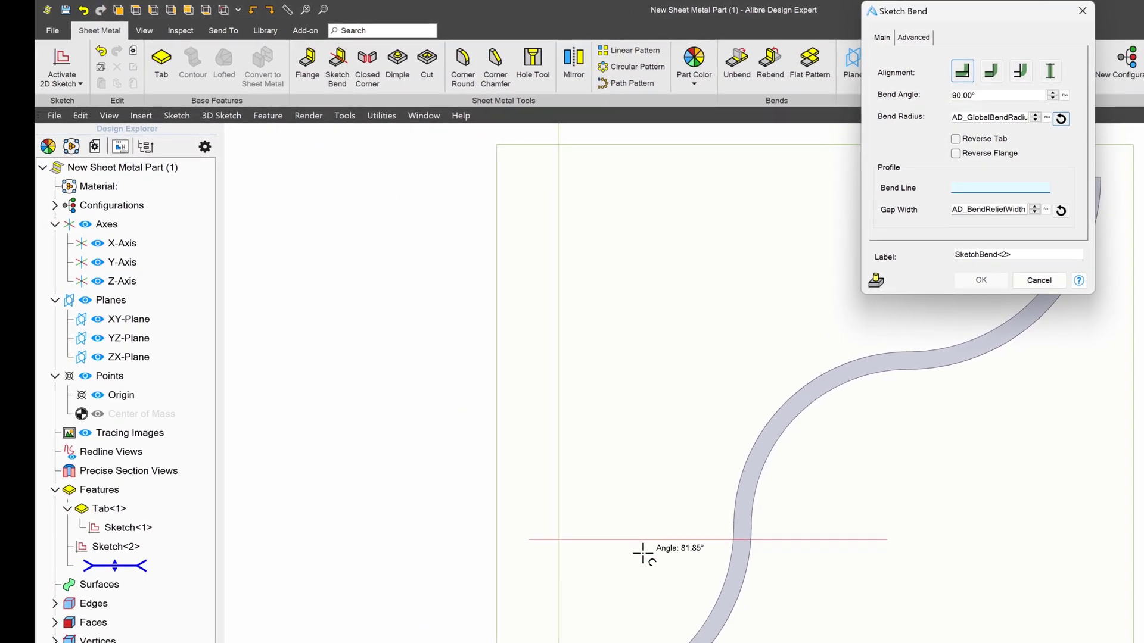
left_click(648, 541)
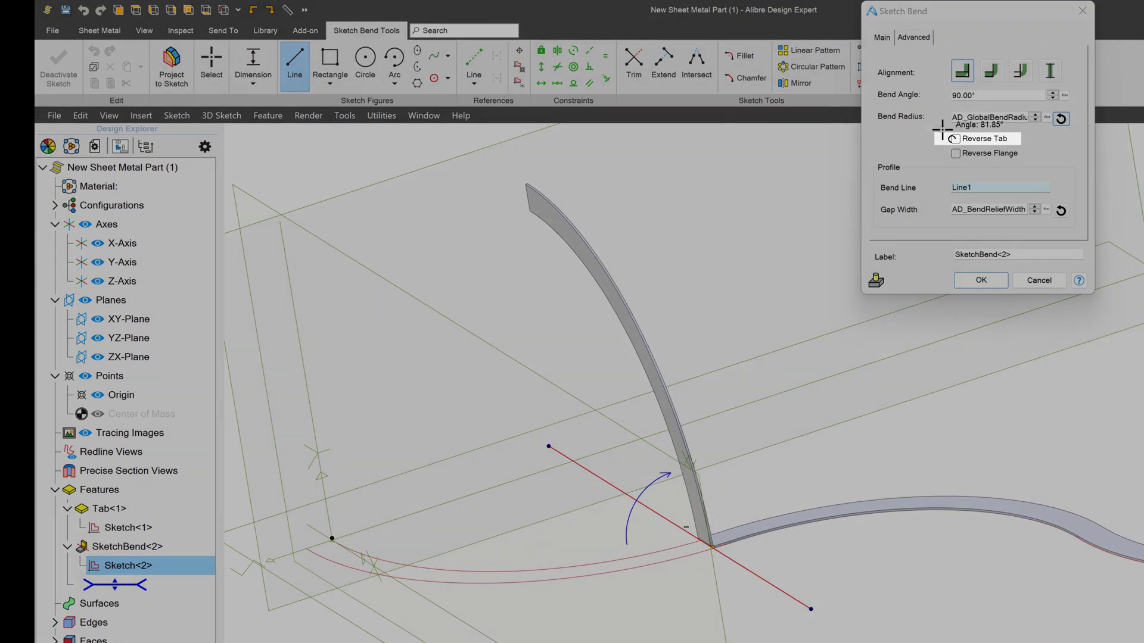
key("Escape")
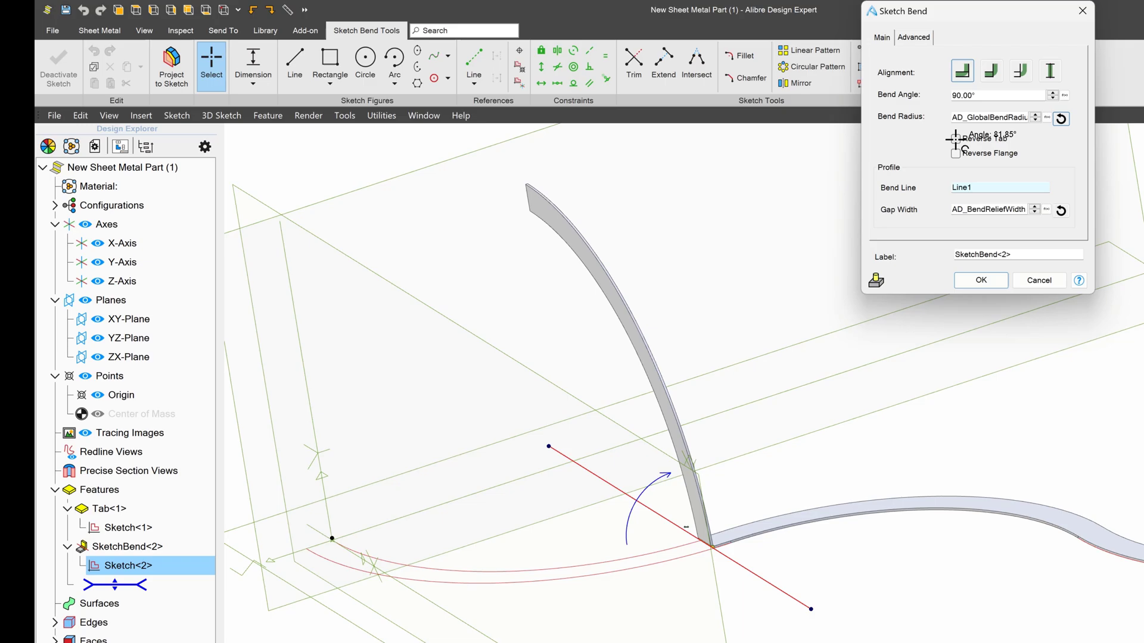
left_click(955, 138)
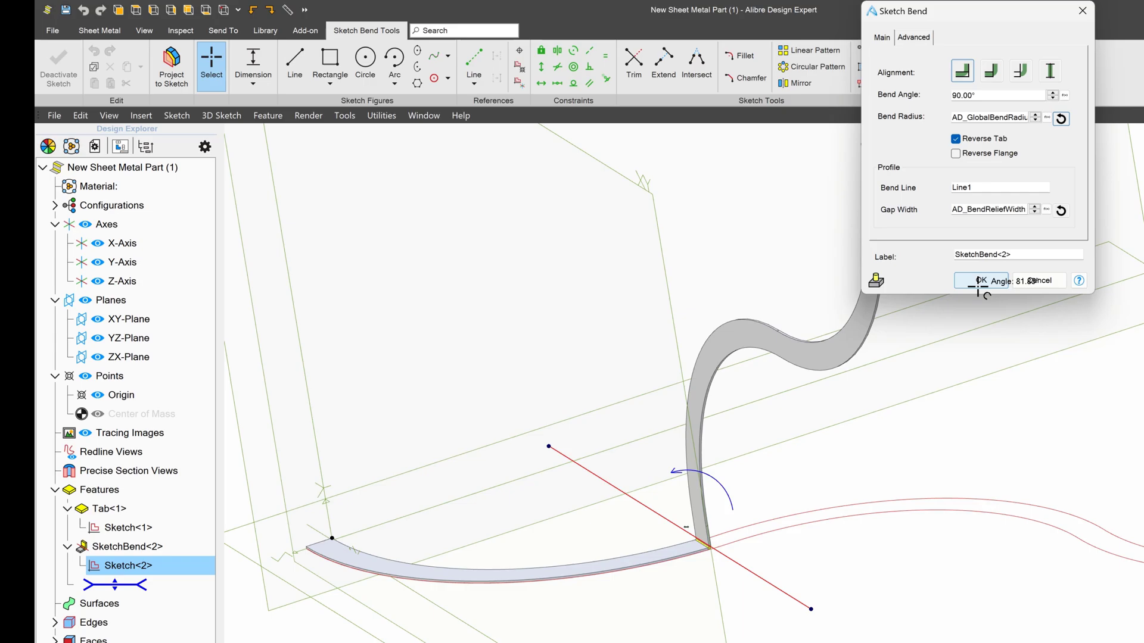
left_click(978, 280)
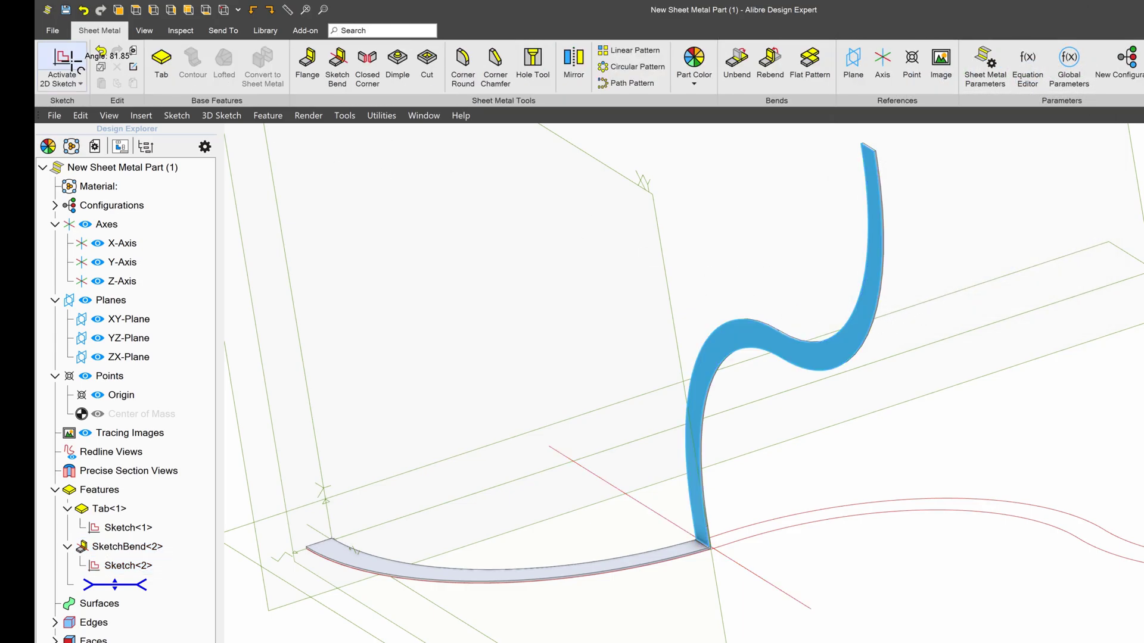
- Draw a slanted line across the strip's upper curve and finish Sketch<3>
scroll(410, 194, "up", 5)
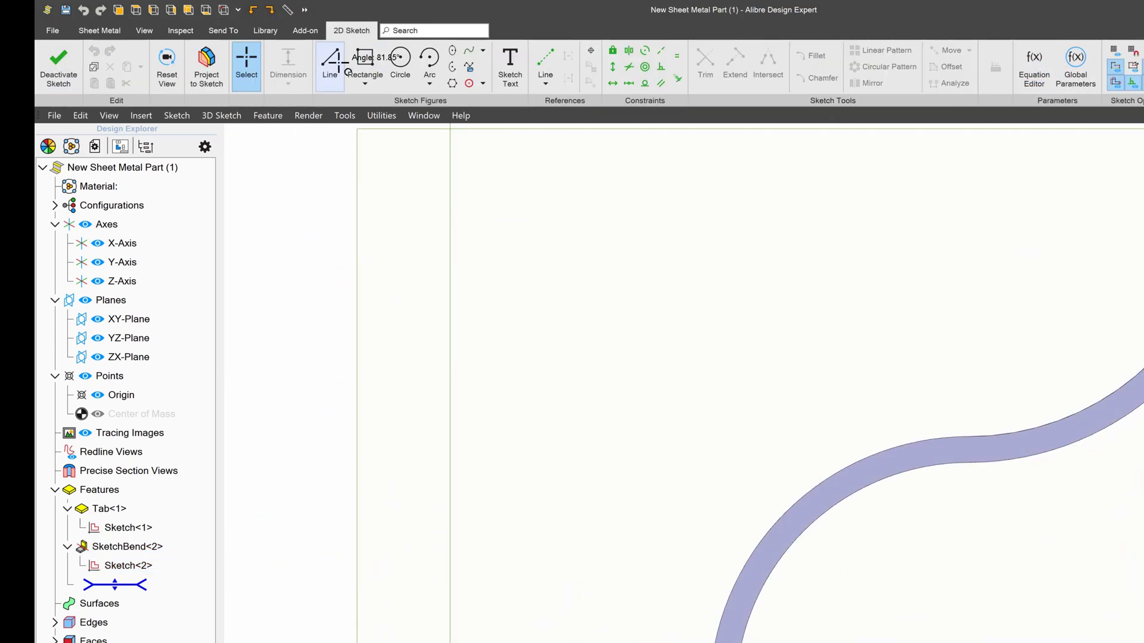
left_click(329, 63)
left_click(626, 494)
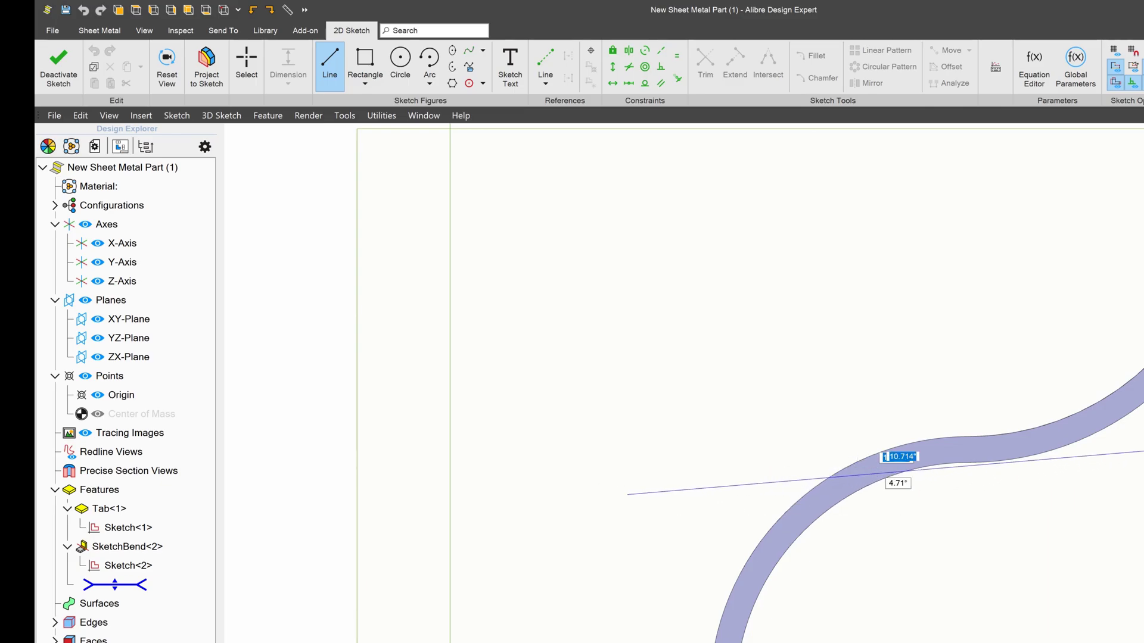
key("Return")
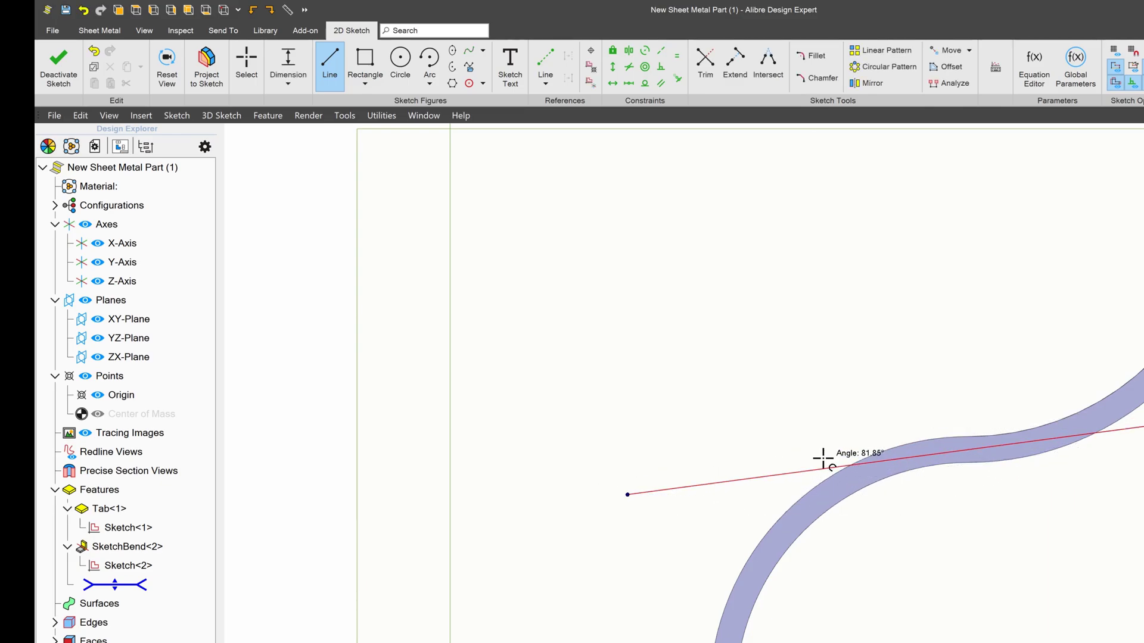
key("Escape")
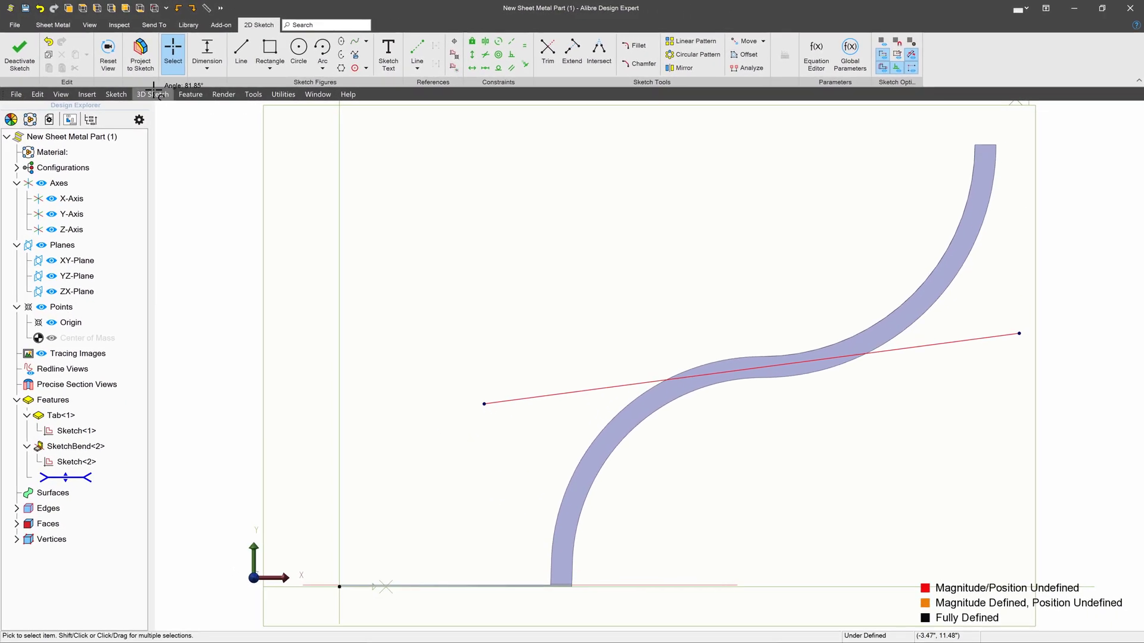
left_click(18, 48)
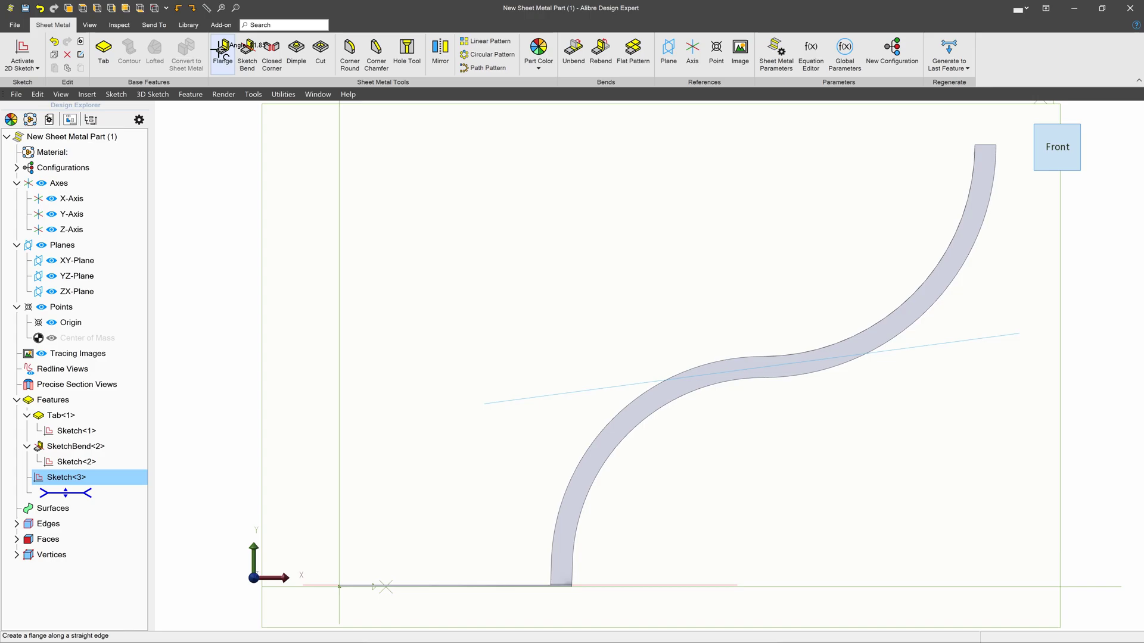
- Preview a 90° Sketch Bend along the slanted line with Reverse Tab checked
left_click(247, 60)
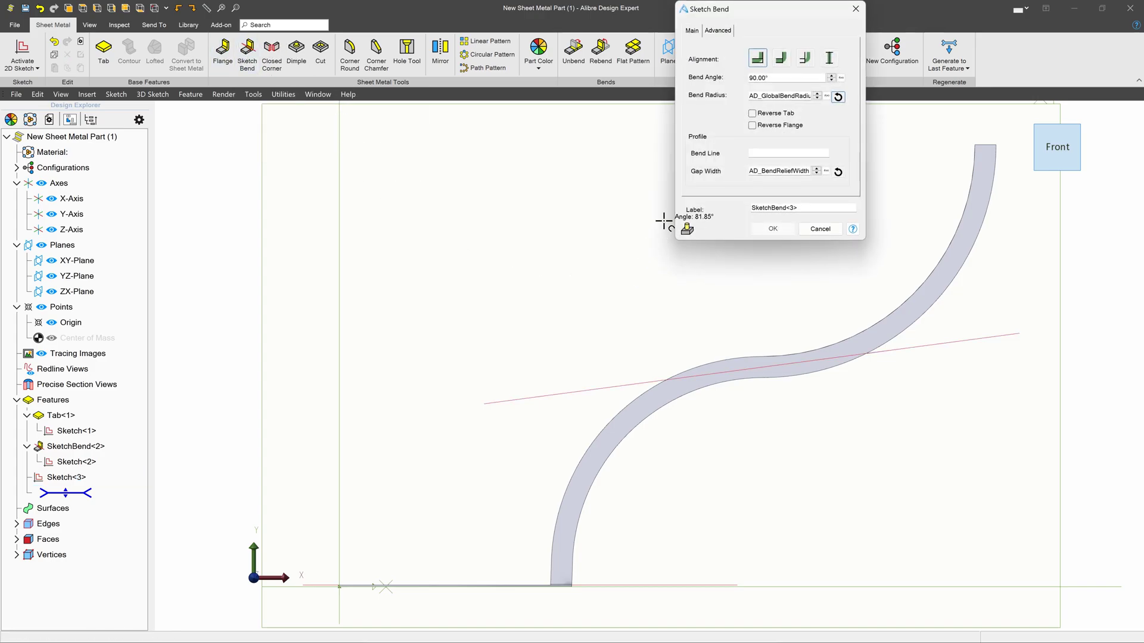
left_click(575, 397)
mouse_move(677, 474)
middle_mouse_down()
mouse_move(663, 473)
mouse_move(674, 467)
middle_mouse_up()
key("Escape")
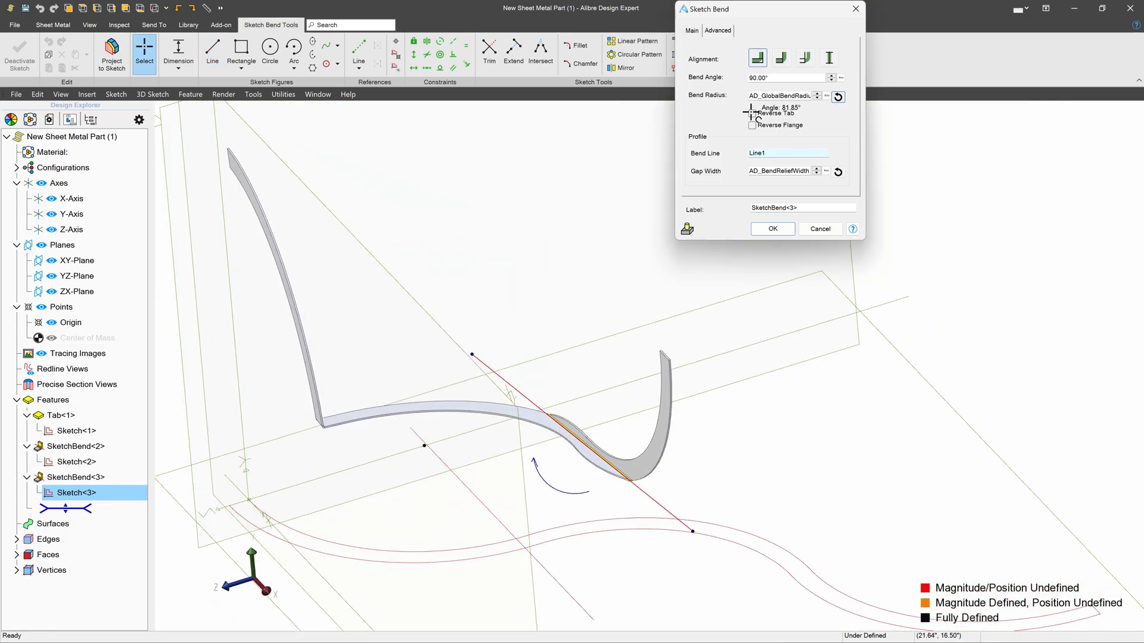
left_click(753, 113)
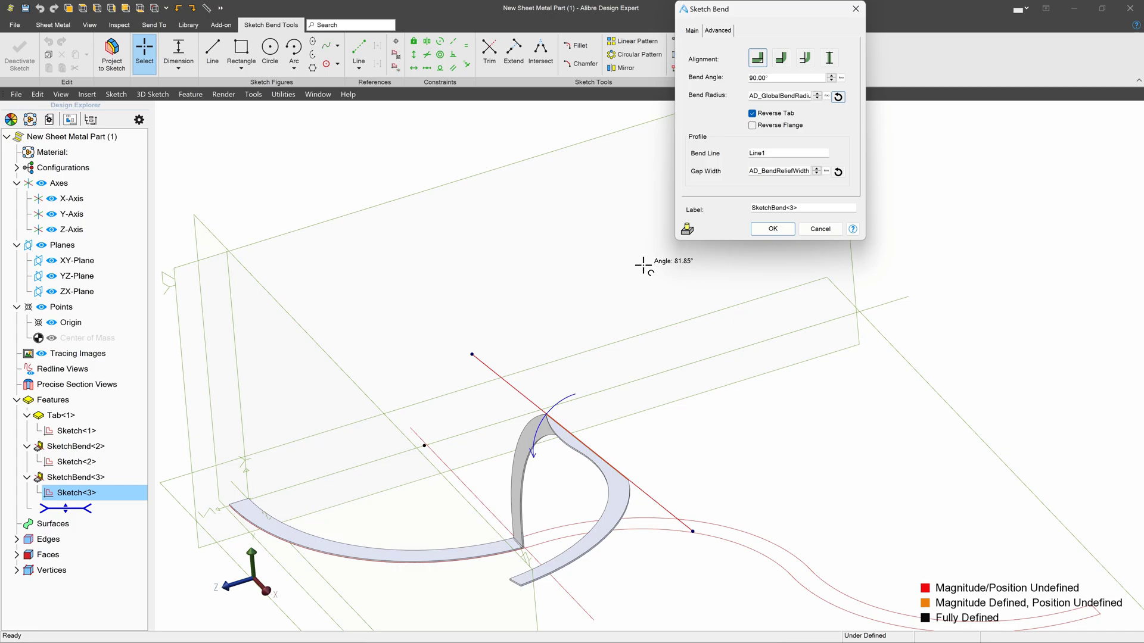
middle_click_drag(643, 266, 545, 360)
scroll(561, 289, "down", 3)
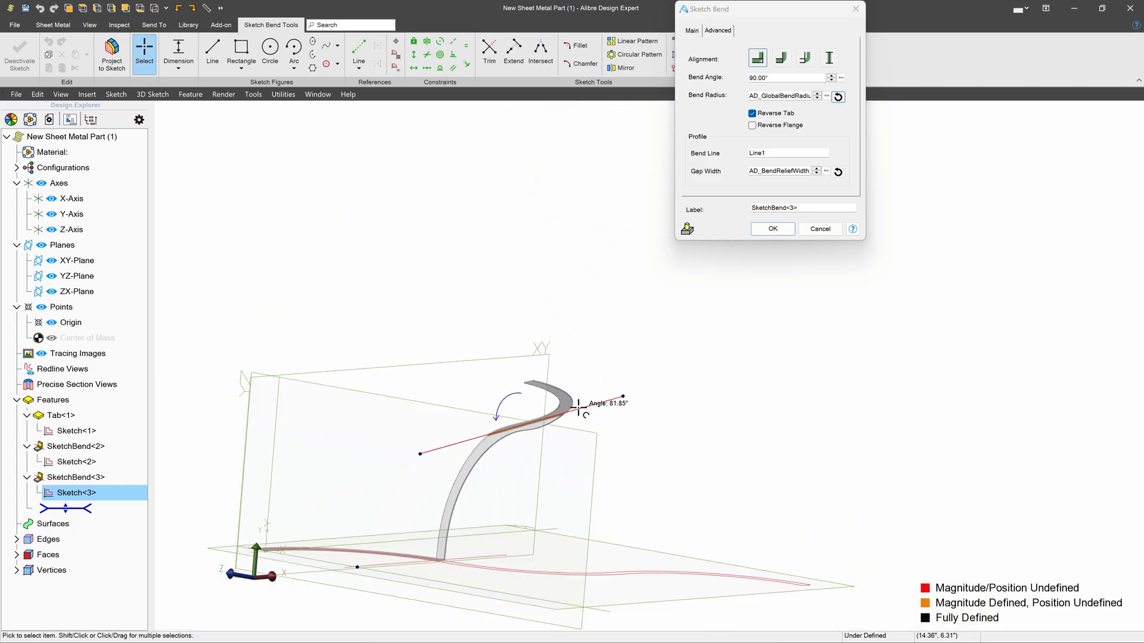
scroll(518, 439, "up", 4)
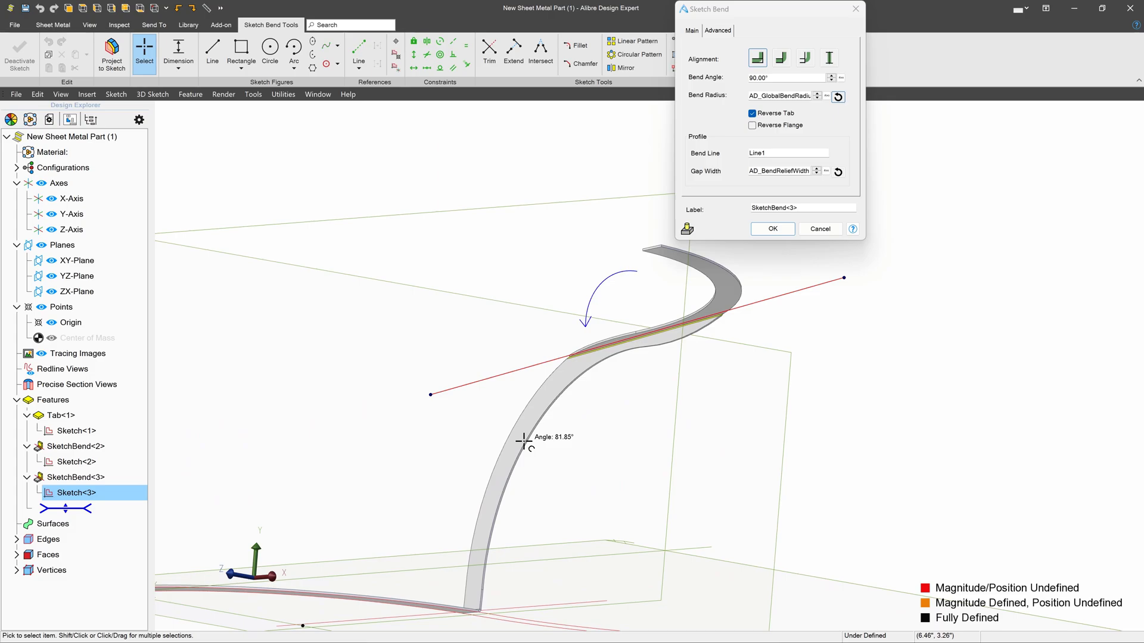
scroll(679, 357, "up", 4)
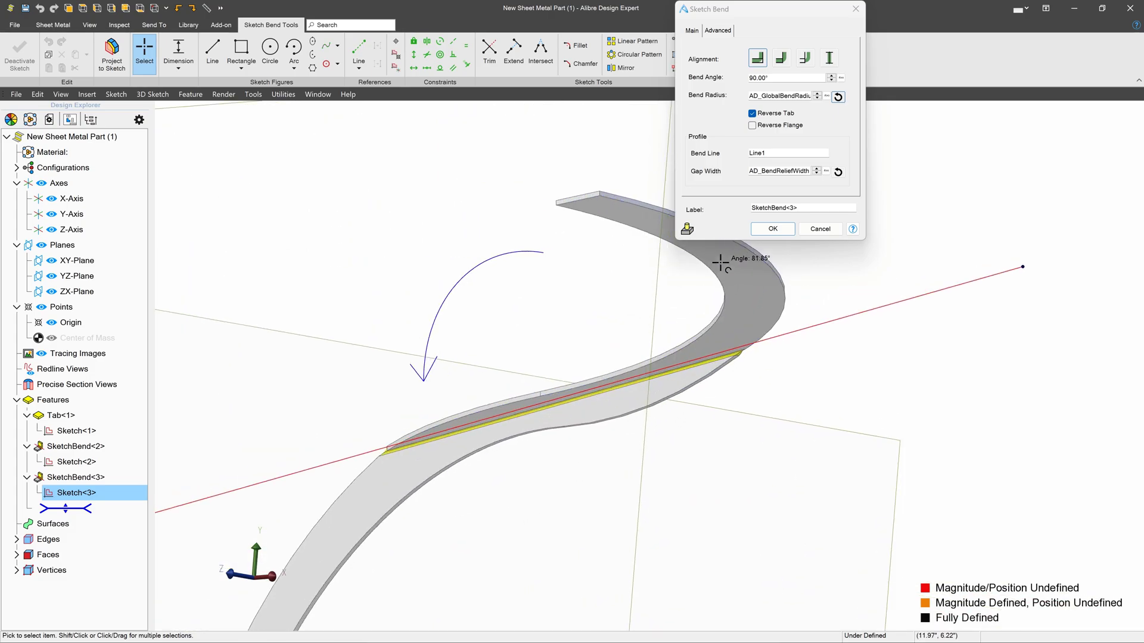
- Try each bend Alignment option, then settle back on the original one
left_click(782, 58)
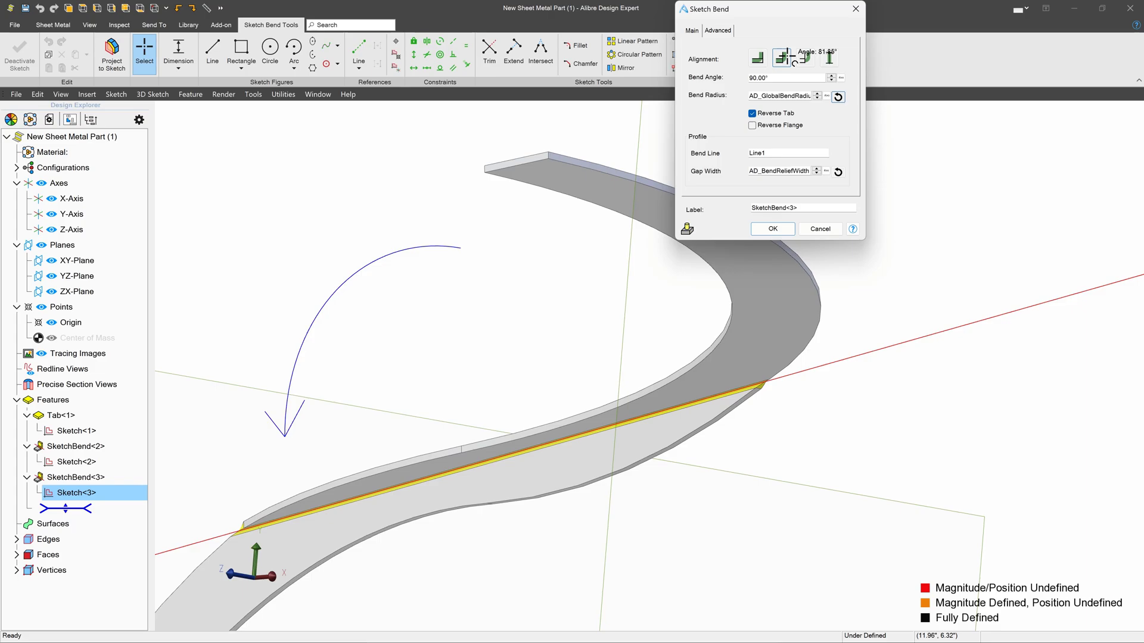
left_click(805, 58)
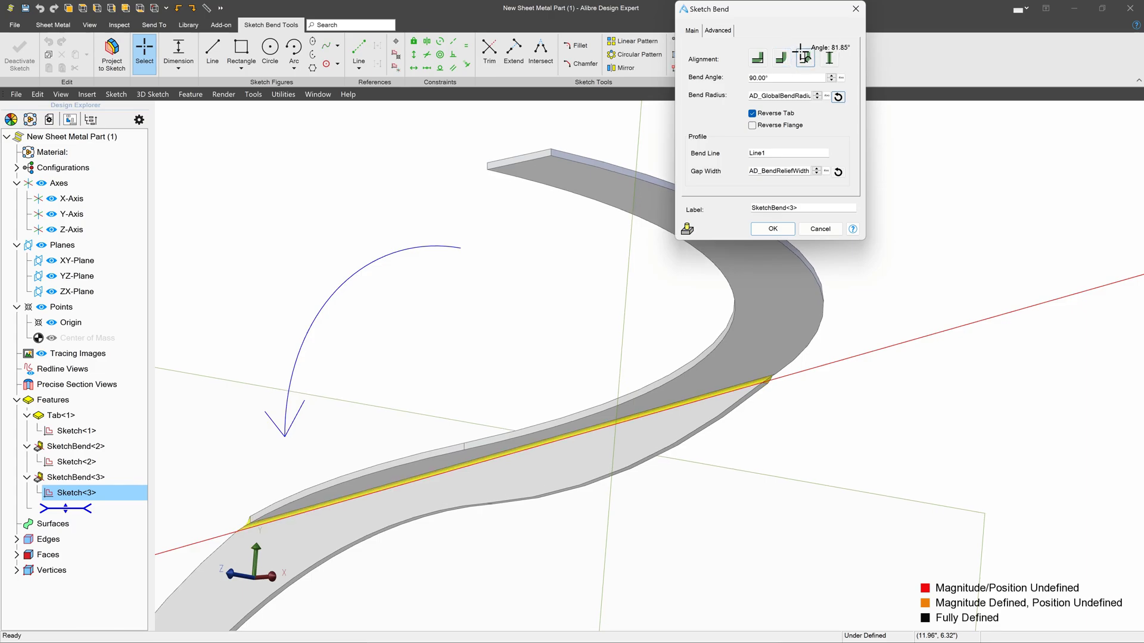
left_click(834, 62)
left_click(763, 60)
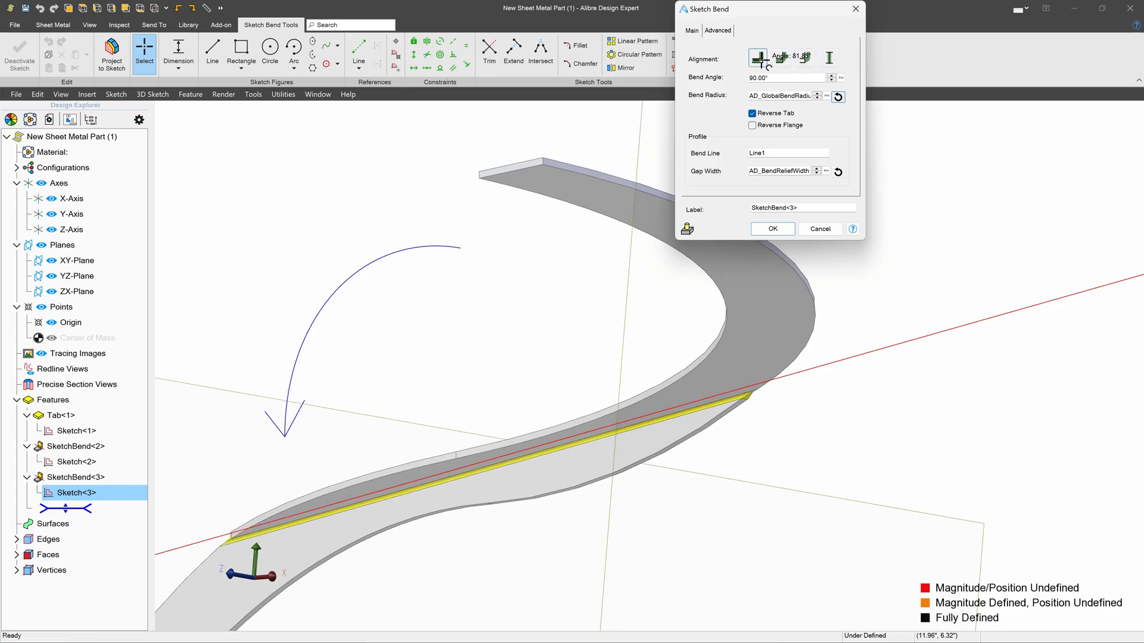
left_click(785, 57)
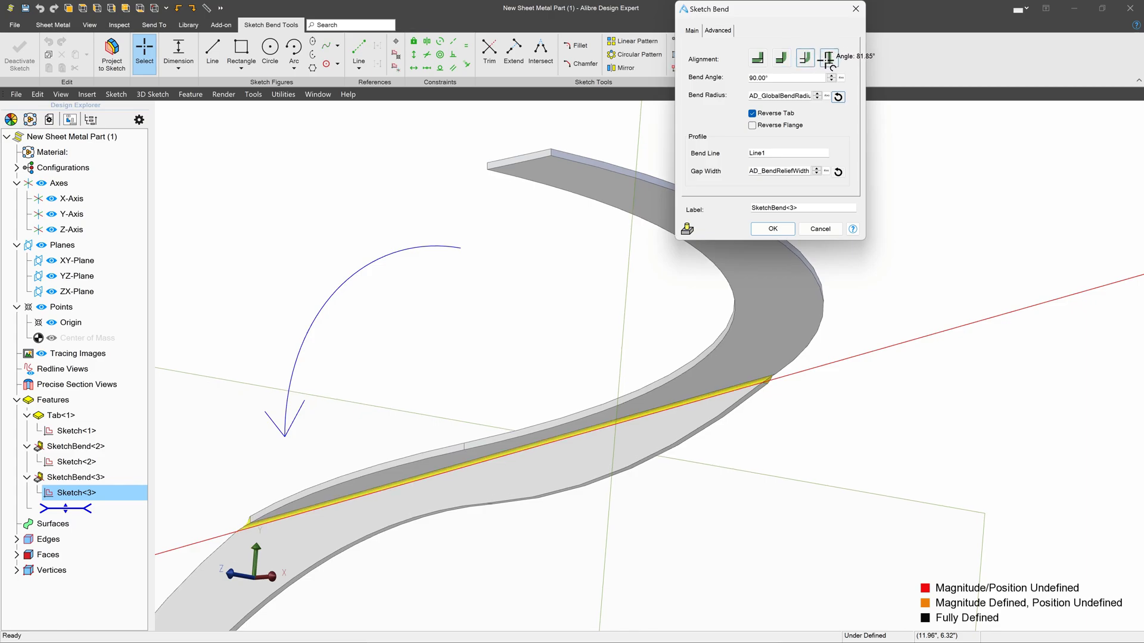
left_click(758, 58)
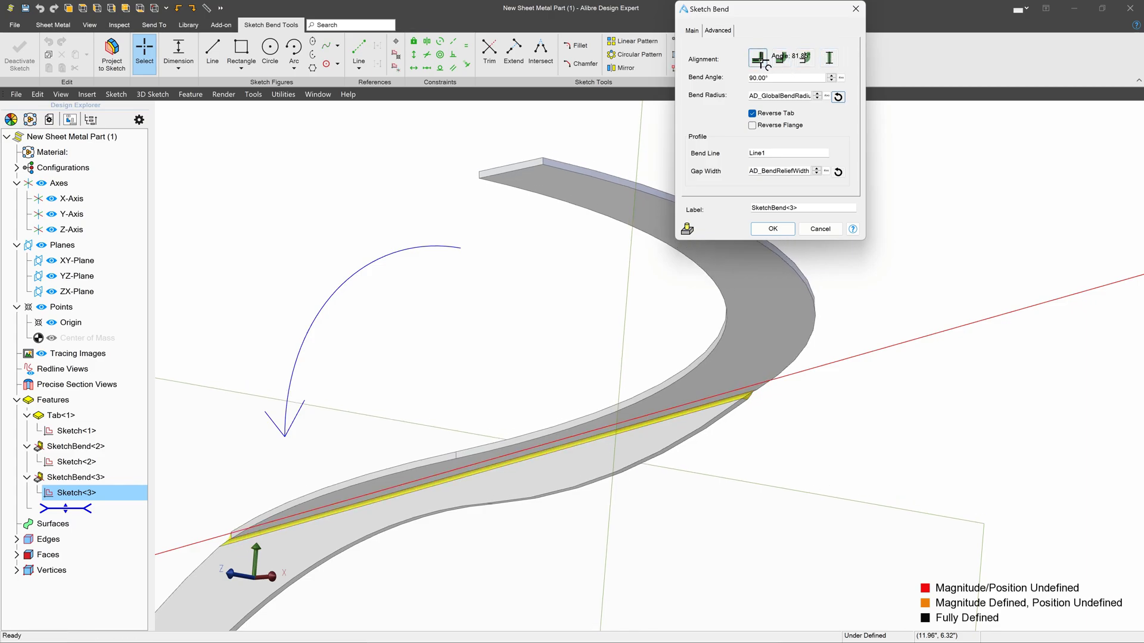
- Set the bend angle to 100°, uncheck Reverse Tab, and apply SketchBend<3>
left_click(775, 77)
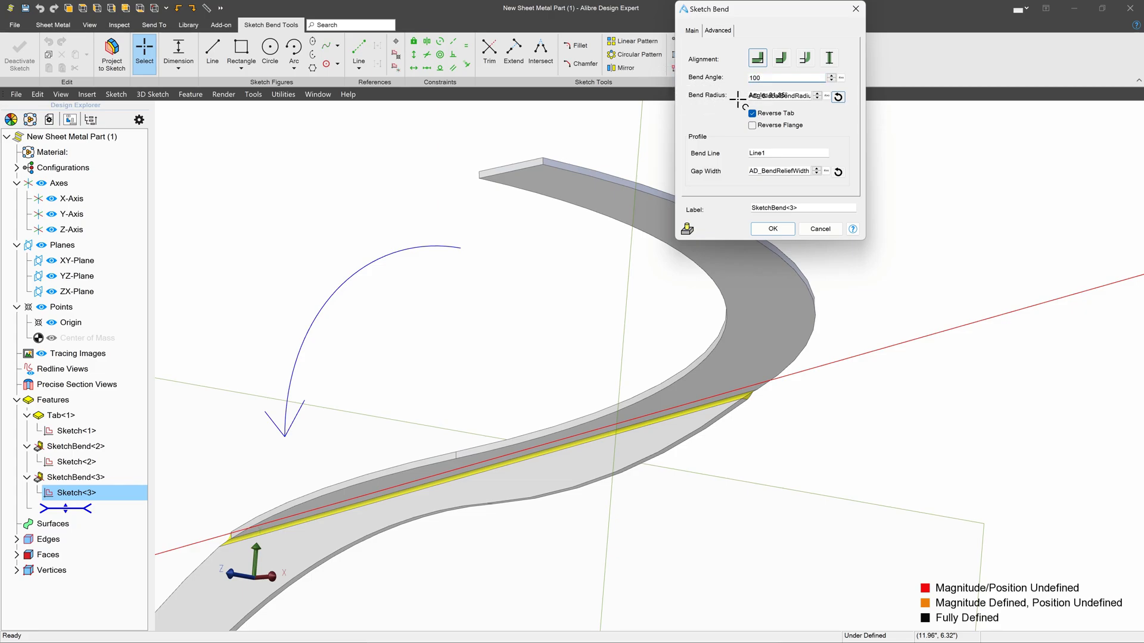
type("100")
left_click(767, 97)
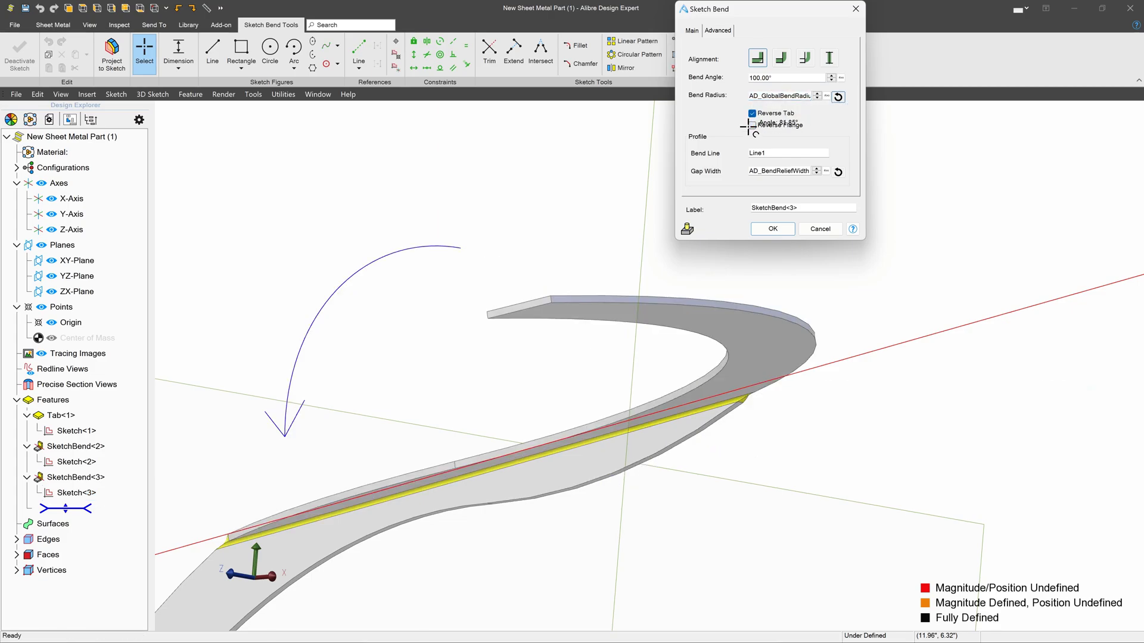
left_click(751, 113)
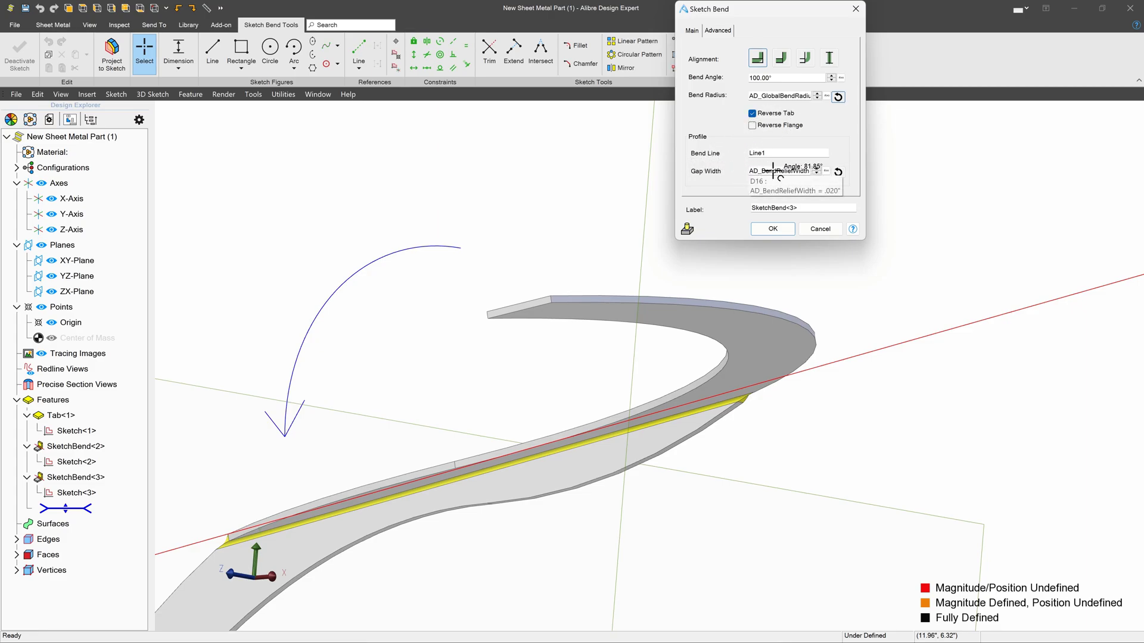
left_click(719, 30)
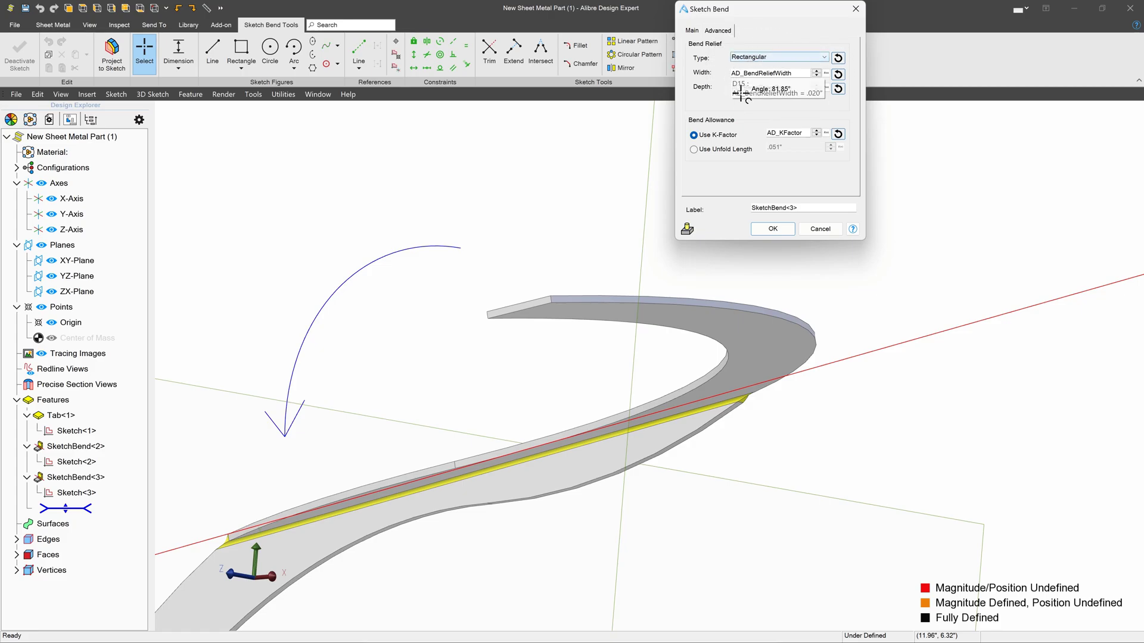
left_click(769, 229)
scroll(893, 265, "down", 10)
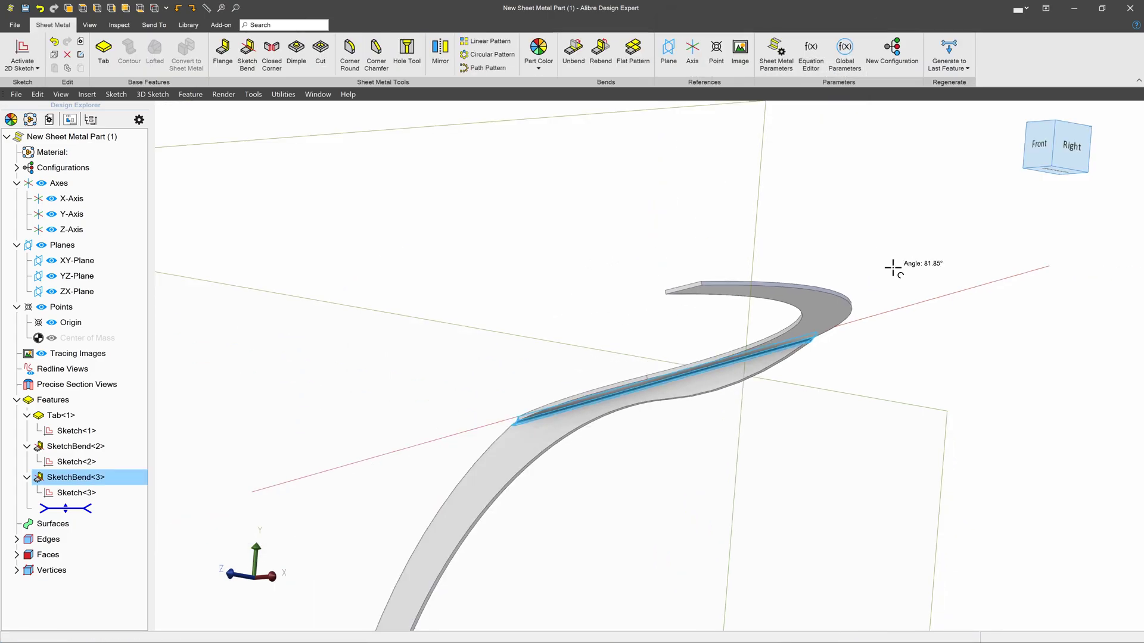
middle_click_drag(666, 402, 706, 582)
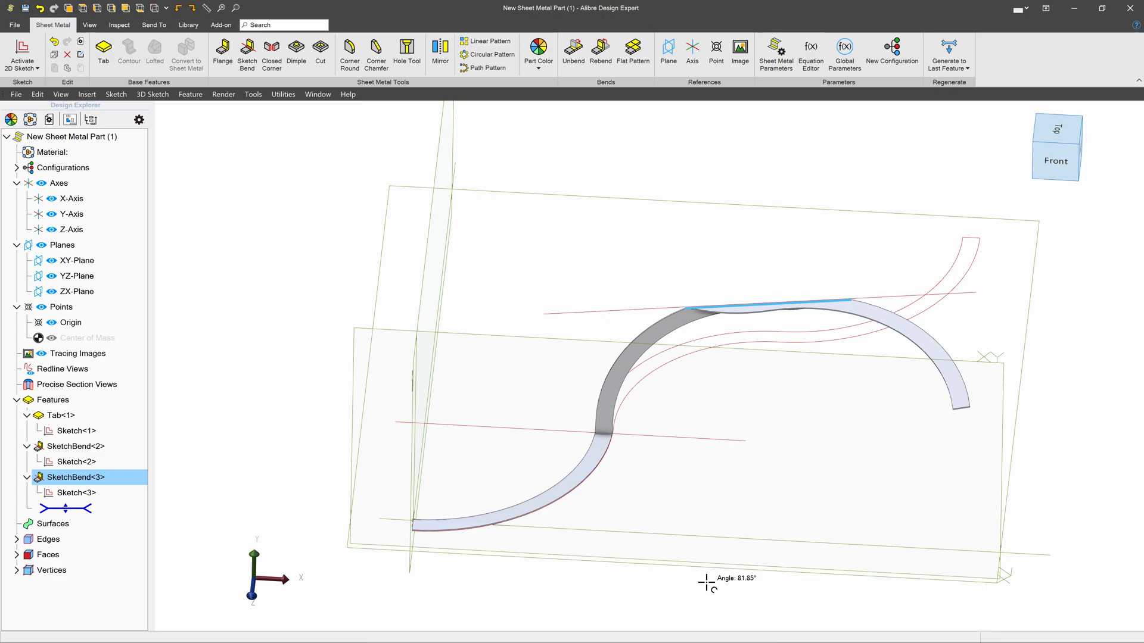